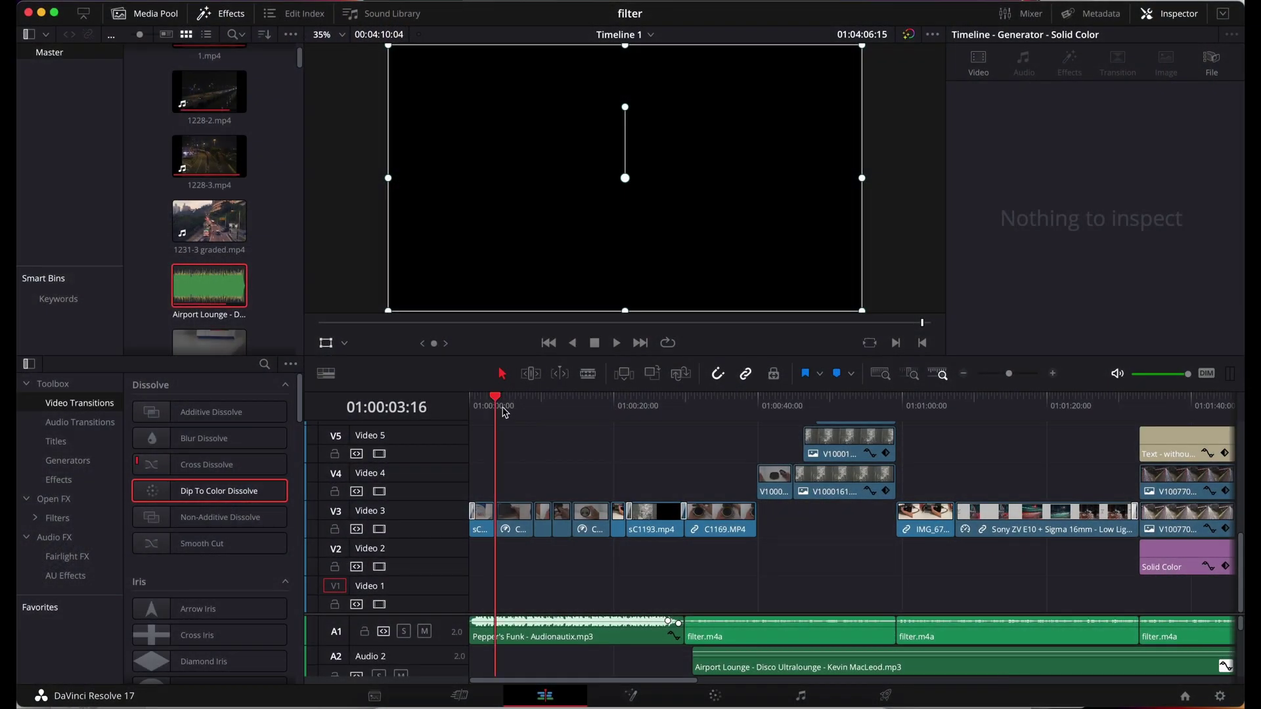
Step: Scrub the playhead from the timeline start through the 30-second footage, night shots and lens-handling clips
drag(503, 412, 452, 411)
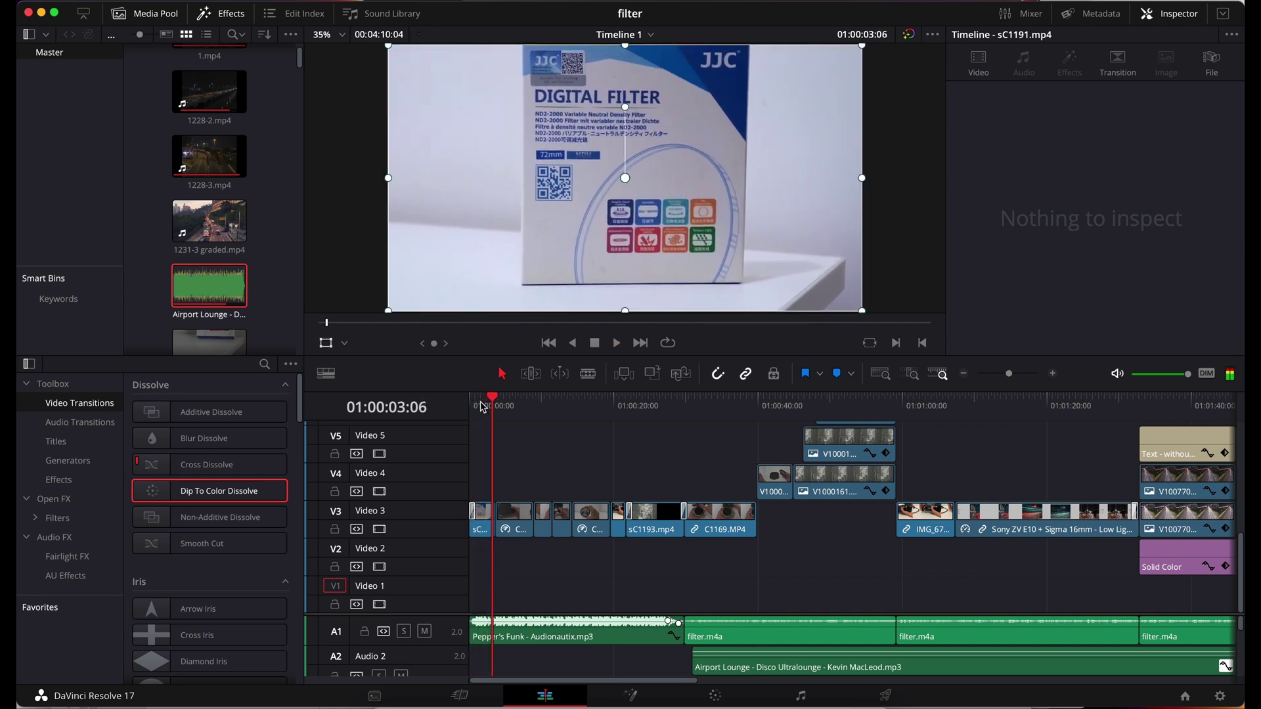
scroll(666, 477, right, 5)
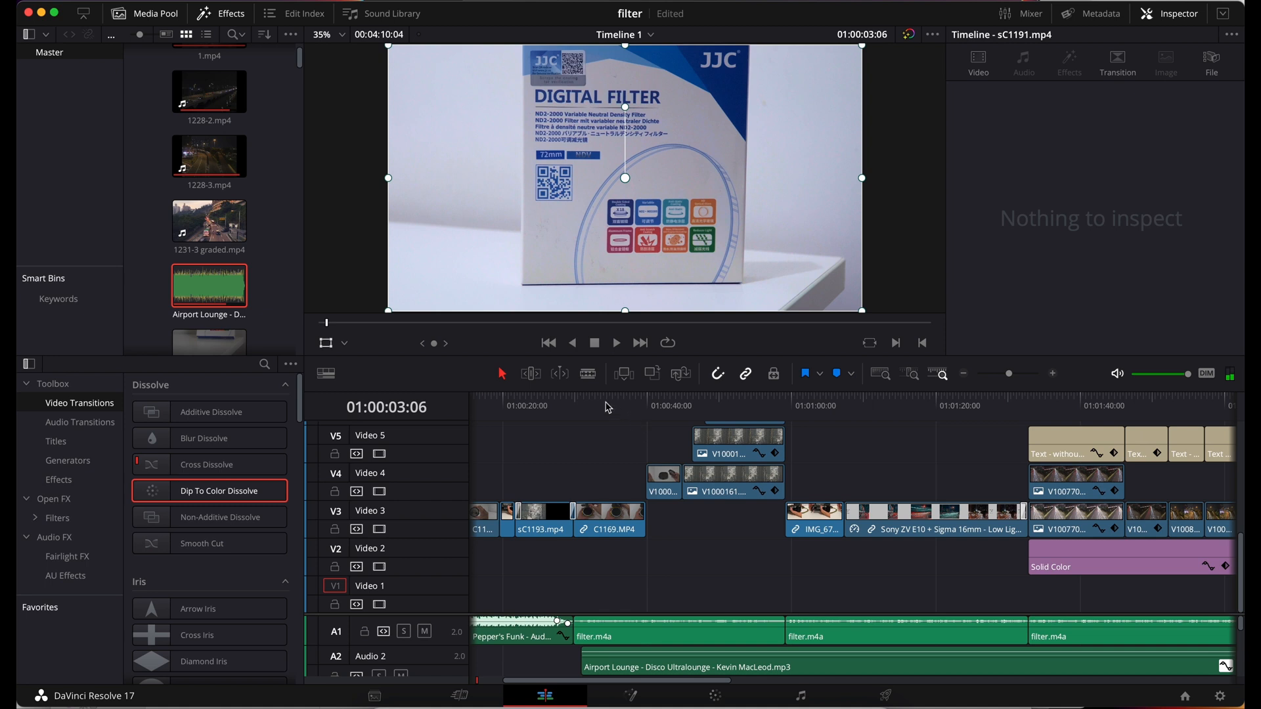
click(585, 406)
drag(492, 405, 936, 413)
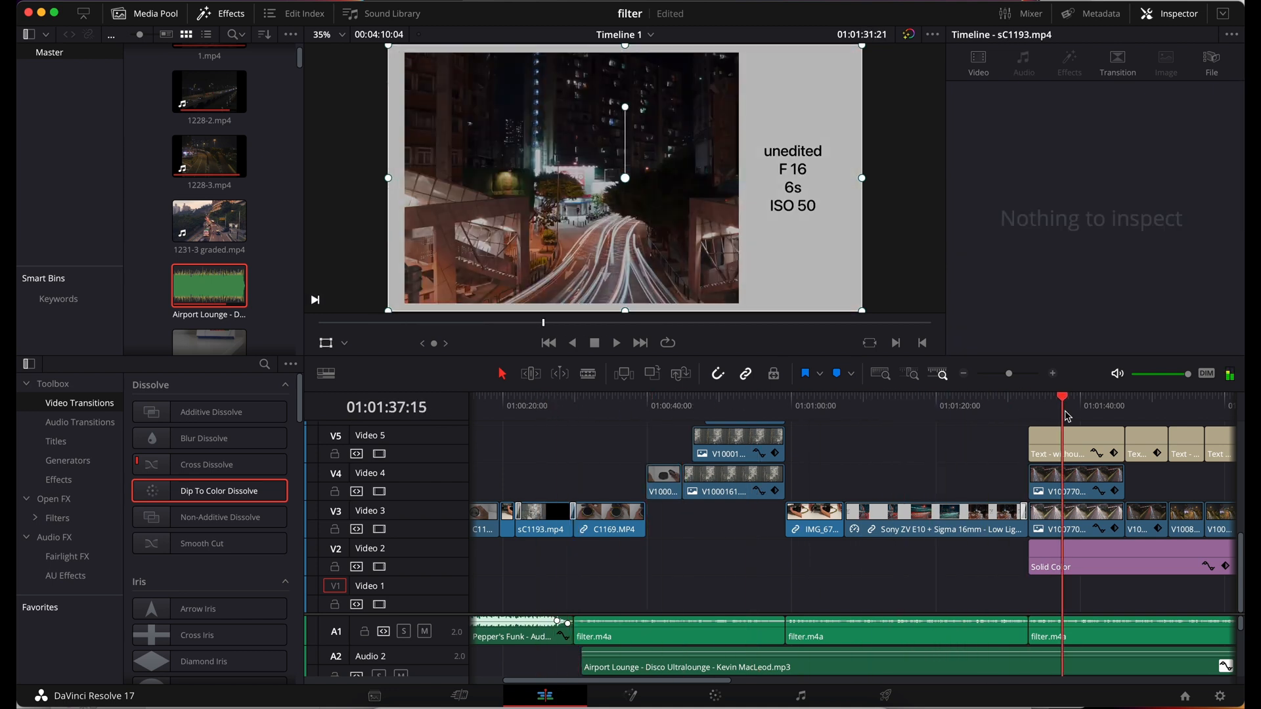
drag(935, 413, 847, 414)
scroll(850, 415, right, 5)
scroll(850, 415, right, 5)
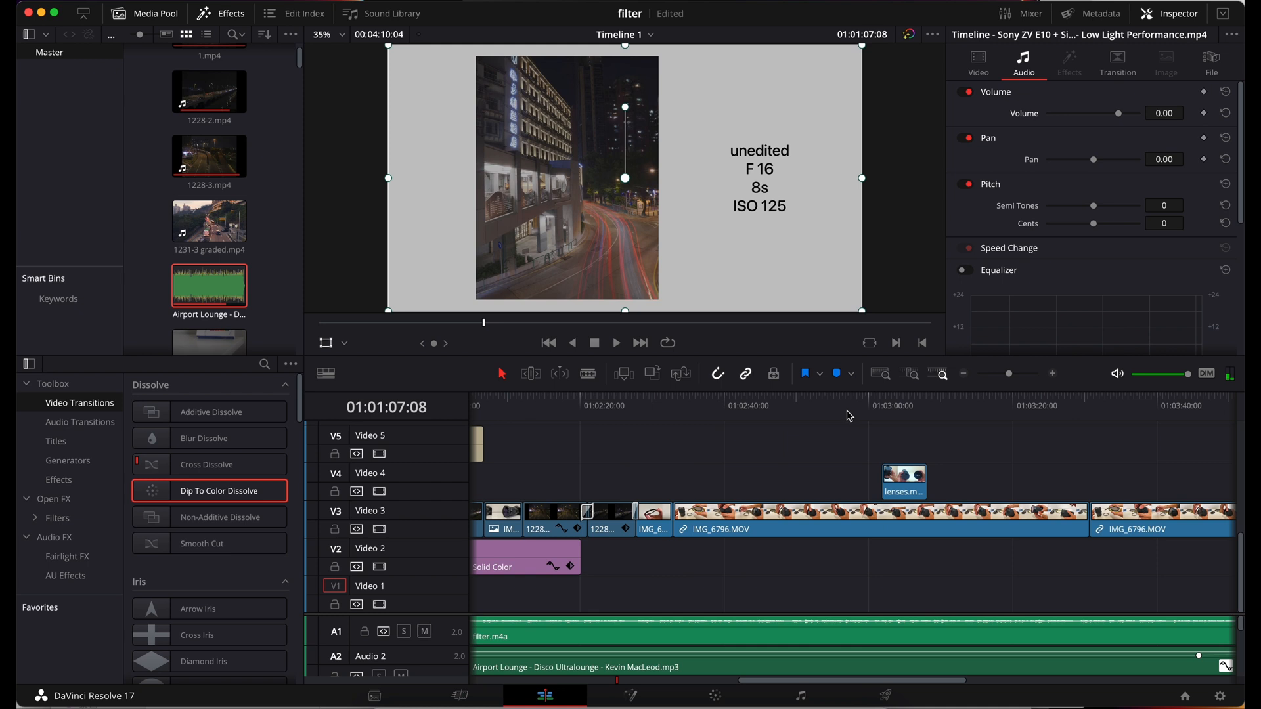
mouse_move(737, 409)
mouse_down()
mouse_move(714, 427)
mouse_move(1158, 429)
mouse_move(670, 433)
mouse_up()
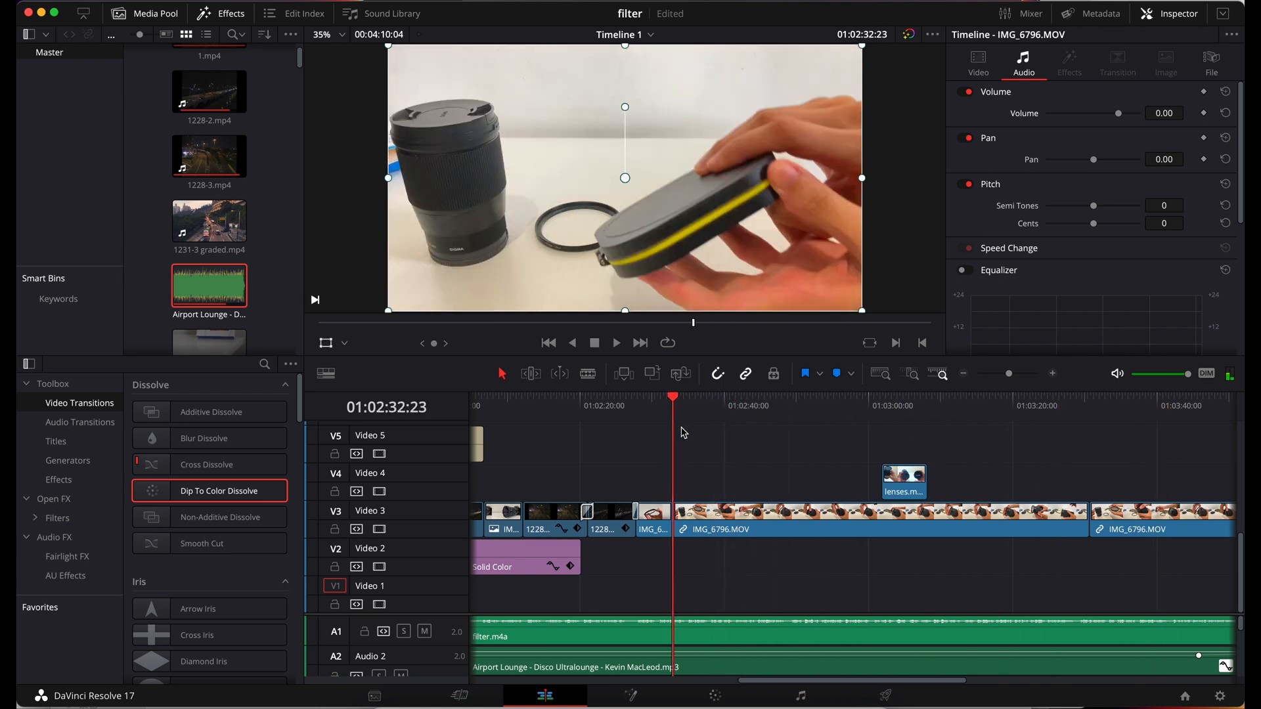
scroll(681, 433, right, 3)
scroll(682, 433, right, 2)
scroll(682, 433, left, 5)
scroll(682, 432, left, 3)
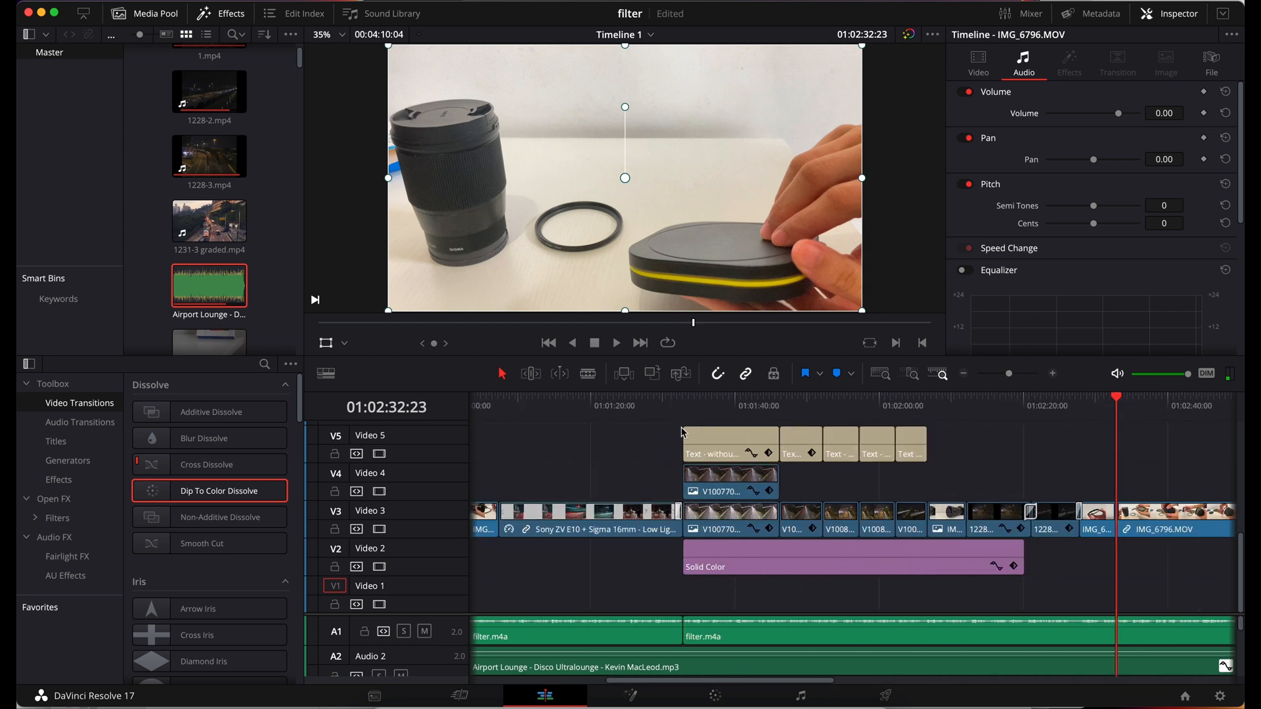
scroll(681, 433, left, 5)
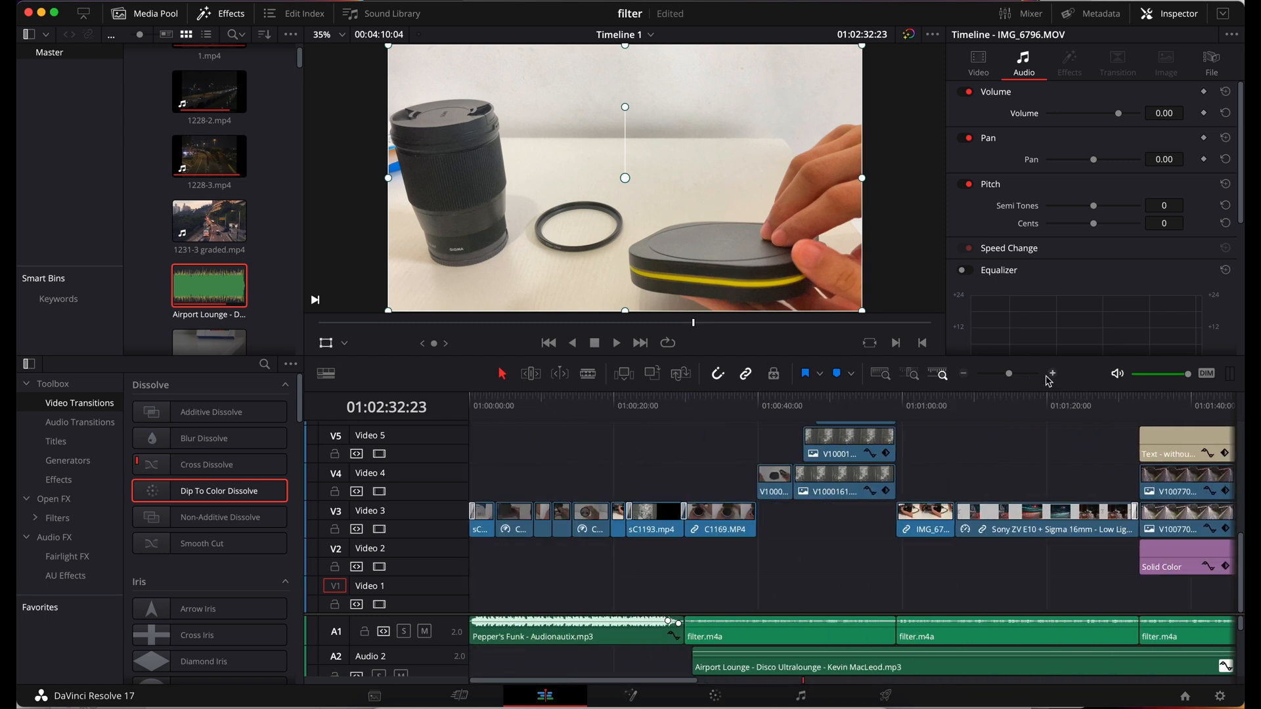
Step: Zoom the timeline in and out while previewing later footage, then stop playback
click(1052, 373)
scroll(684, 479, left, 2)
scroll(687, 478, left, 5)
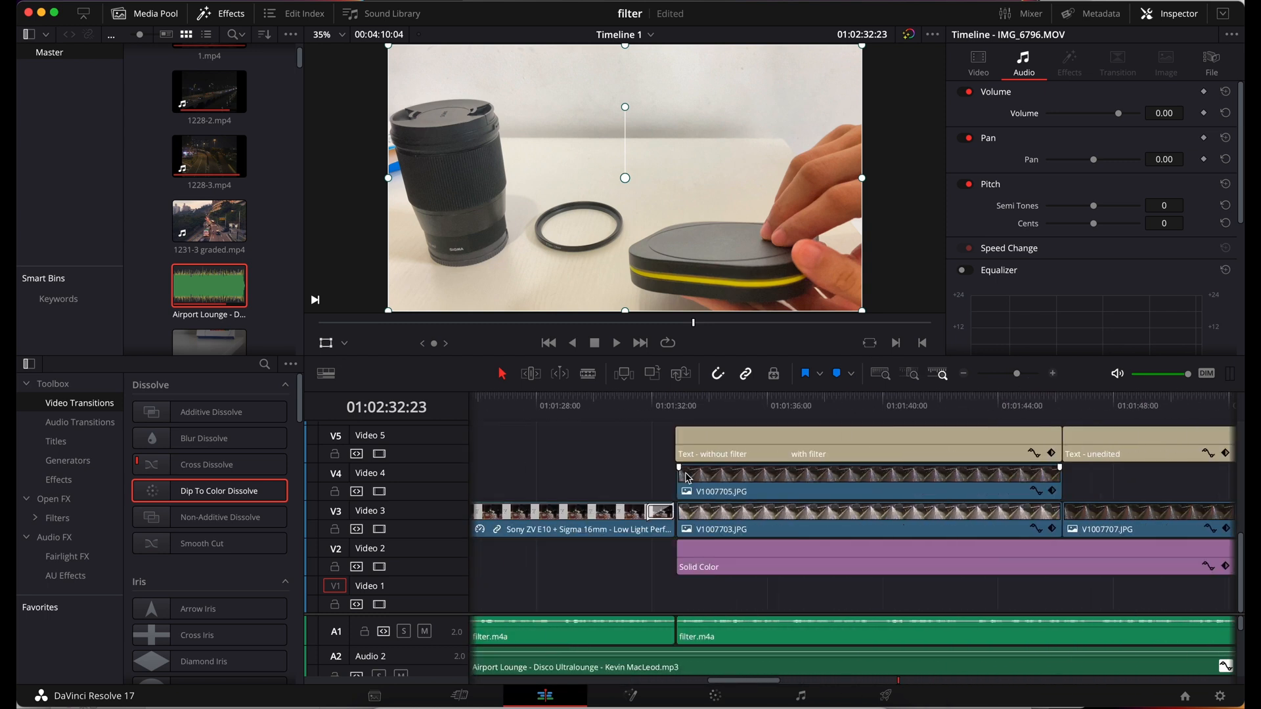
scroll(687, 478, right, 5)
mouse_move(817, 408)
mouse_down()
mouse_move(1192, 408)
mouse_move(819, 415)
mouse_up()
click(963, 374)
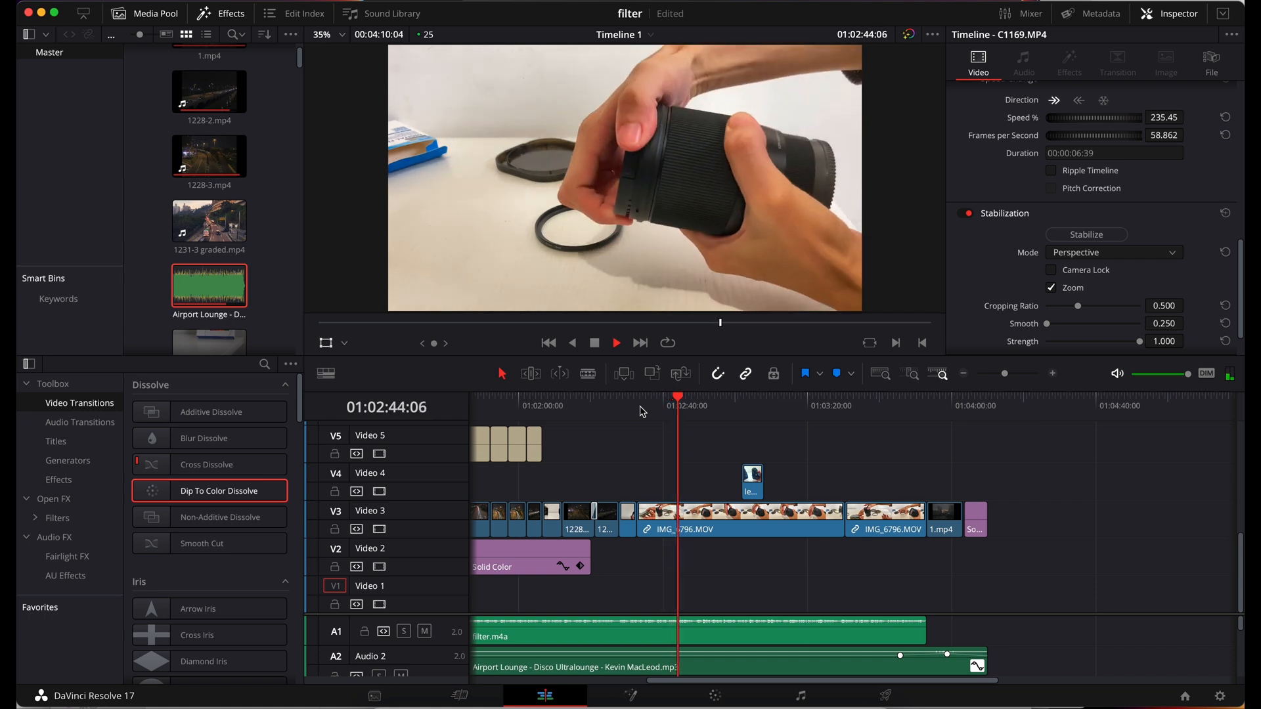
key(space)
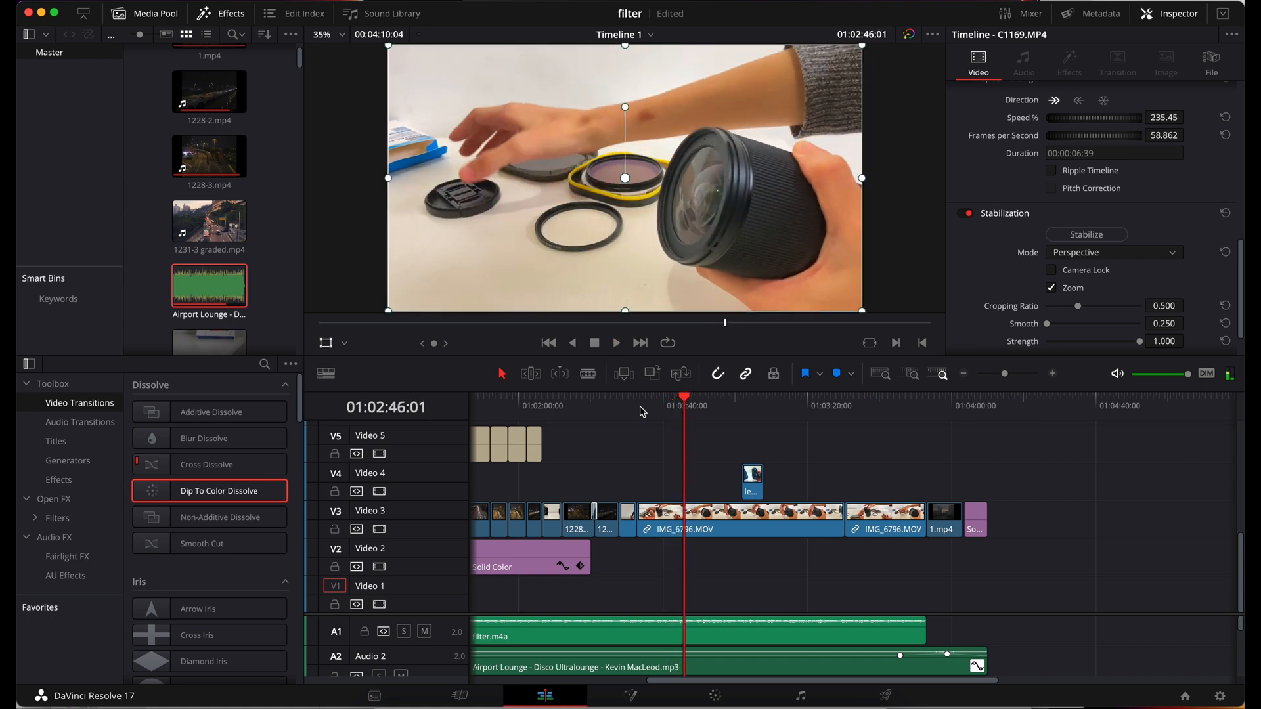
scroll(628, 472, left, 10)
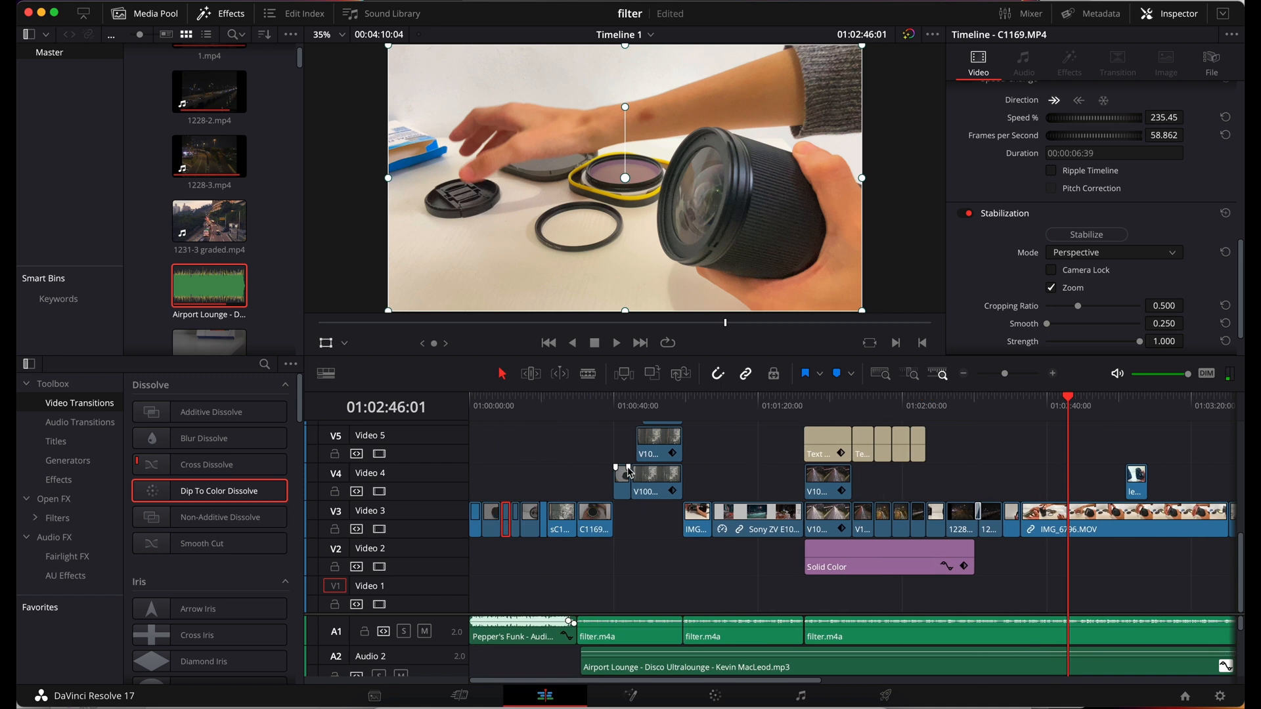
Step: Move to the Color page and land on clip 32 for grading
click(716, 696)
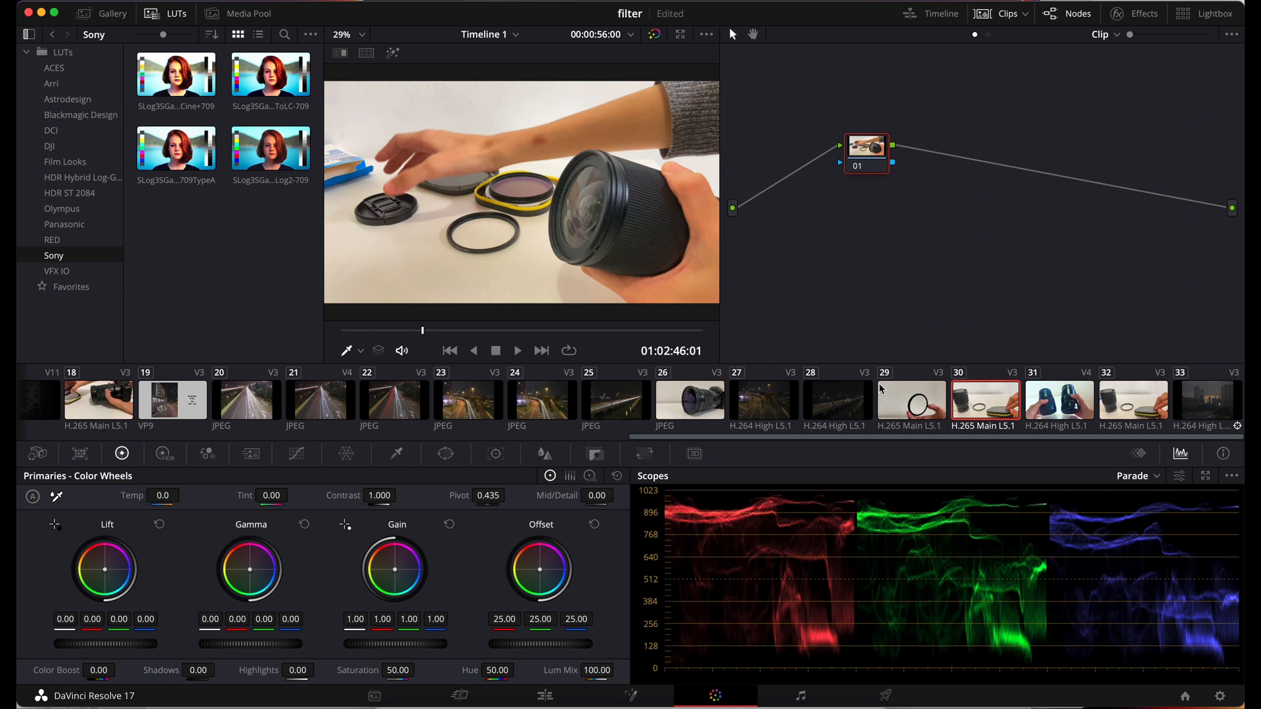
scroll(334, 402, up, 10)
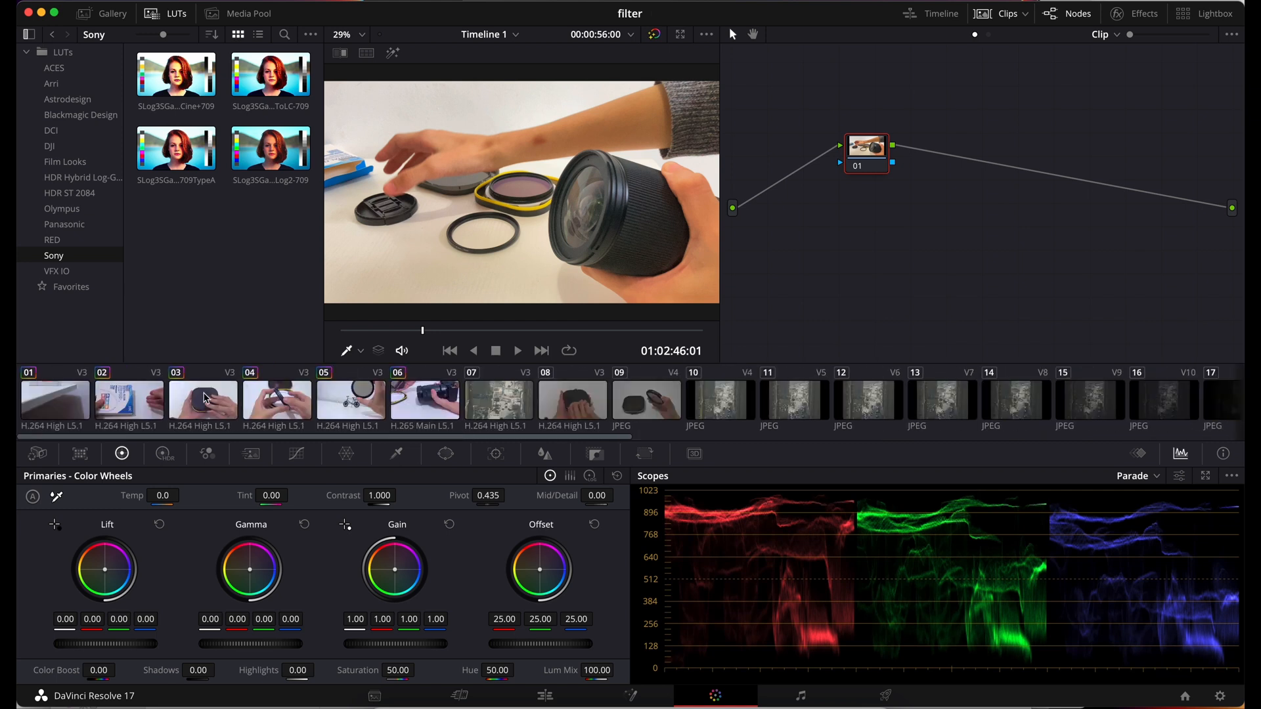
scroll(411, 411, down, 2)
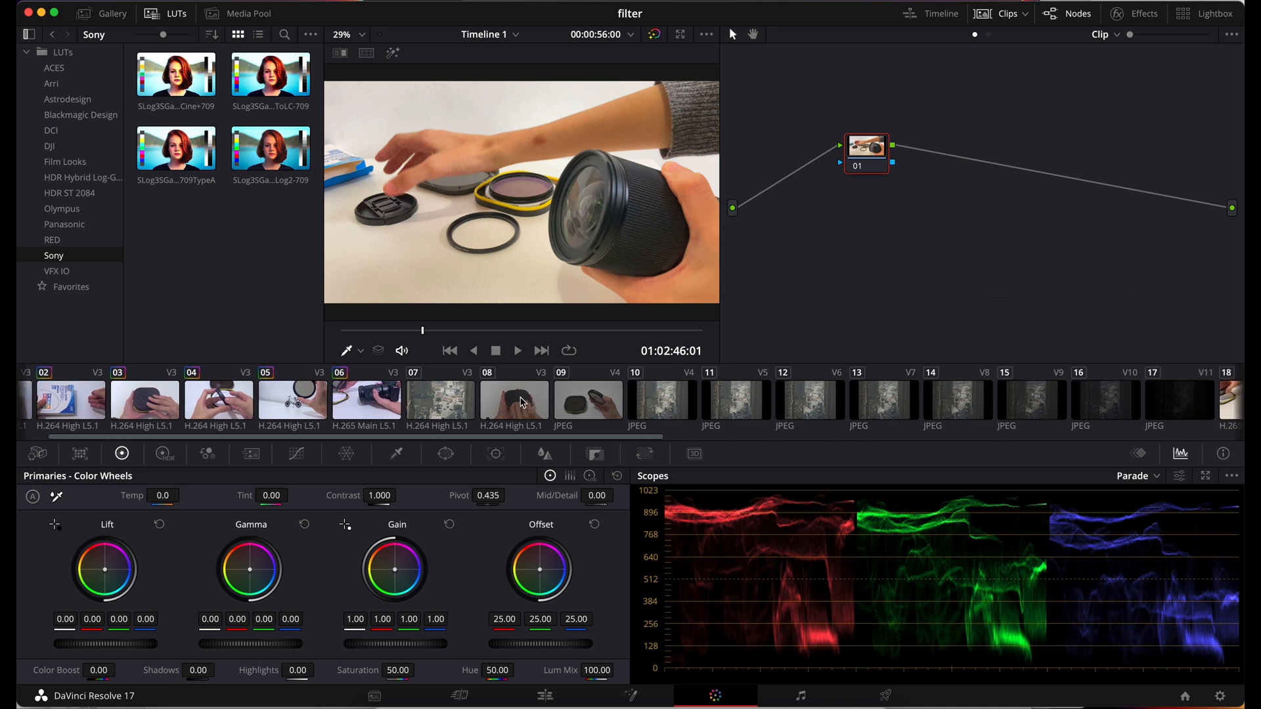
click(522, 401)
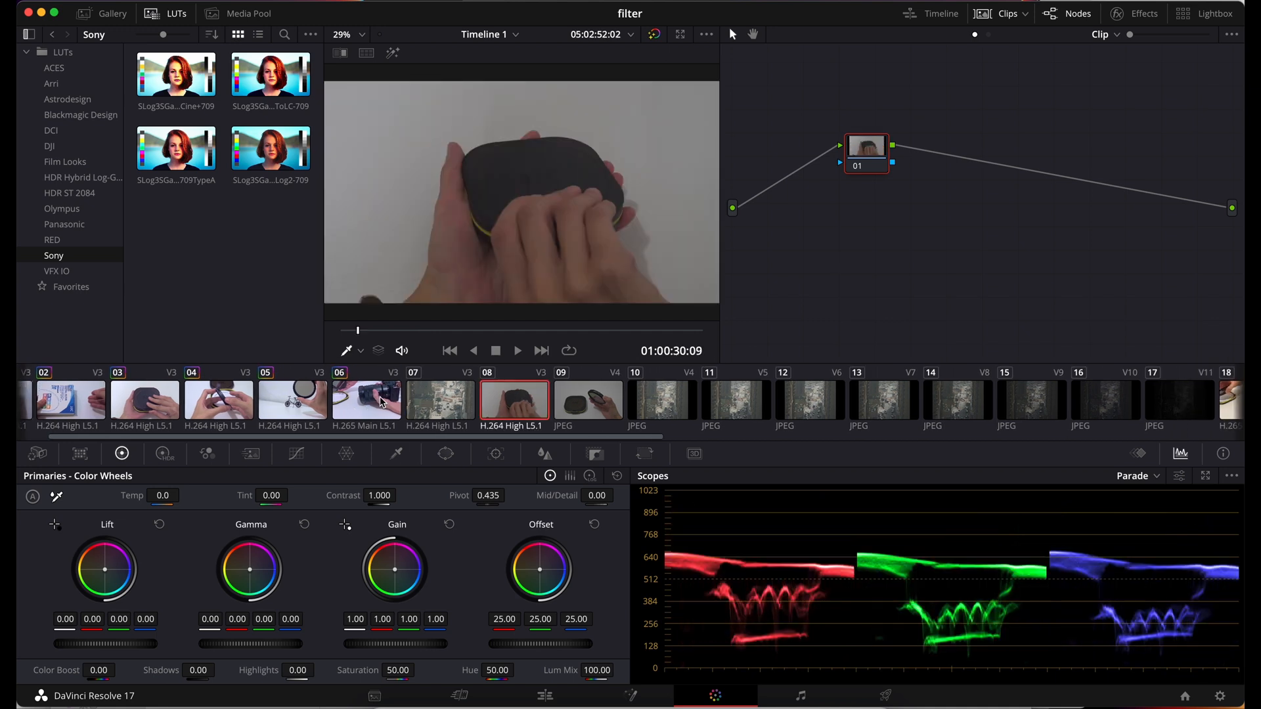
key(ctrl+z)
Step: Lower Gain, Lift and Gamma on node 02, then lower Temp on node 01 to cool the image
drag(360, 623, 326, 622)
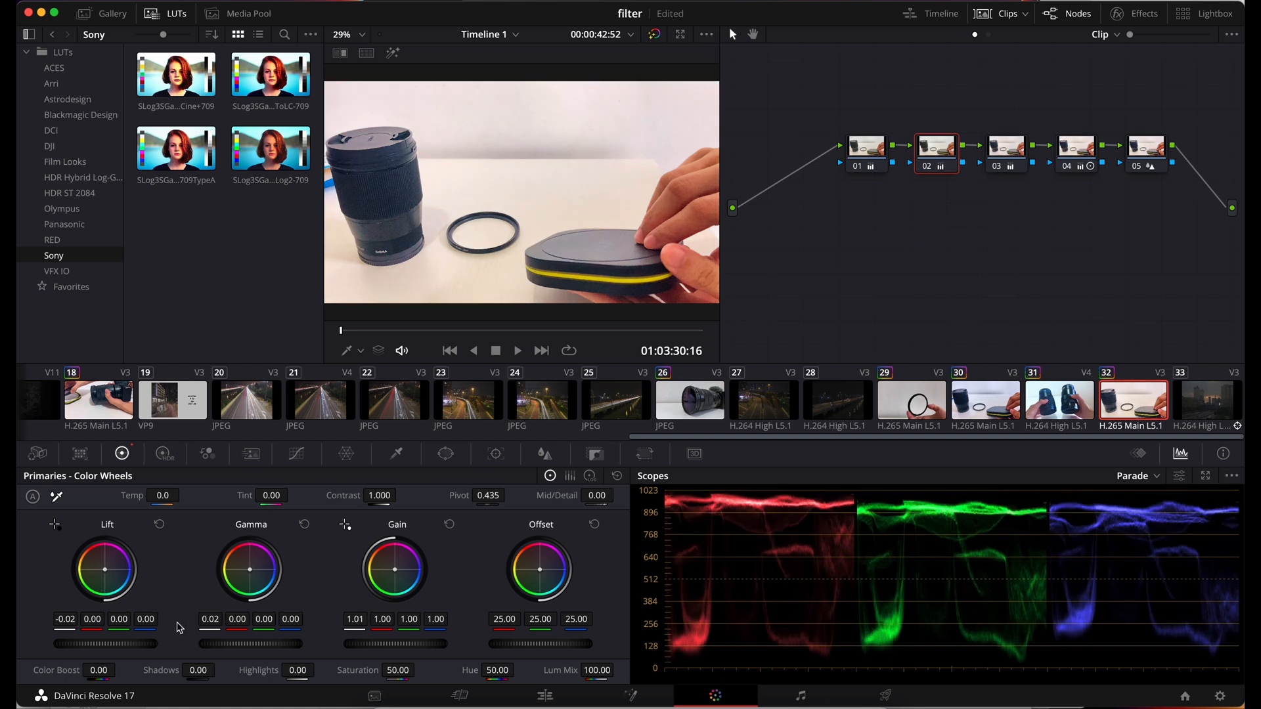
drag(51, 629, 36, 628)
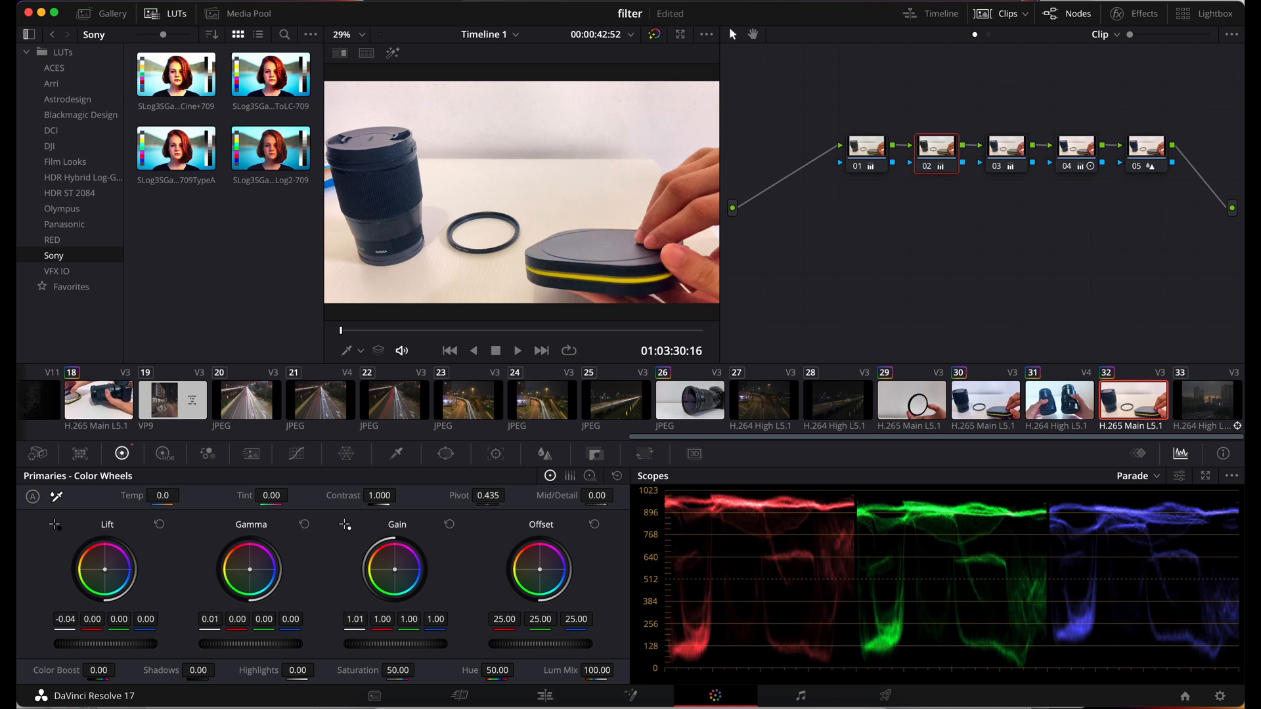
drag(250, 643, 236, 644)
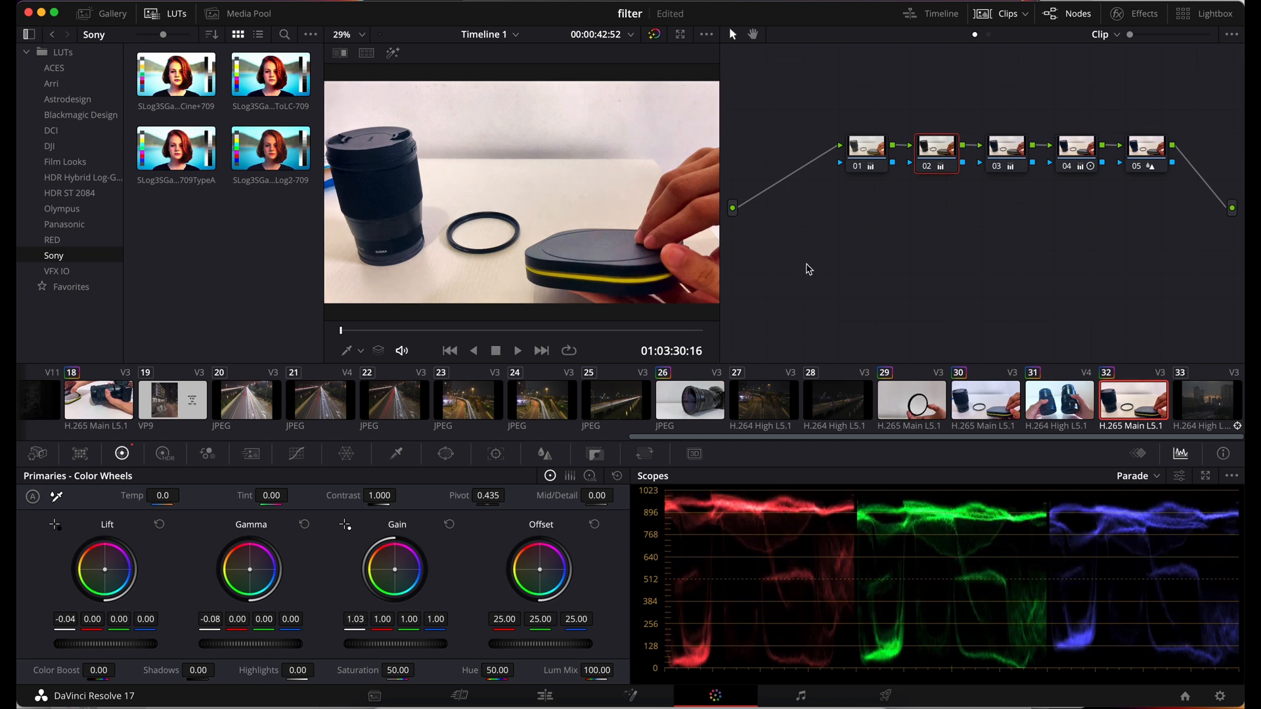
click(849, 154)
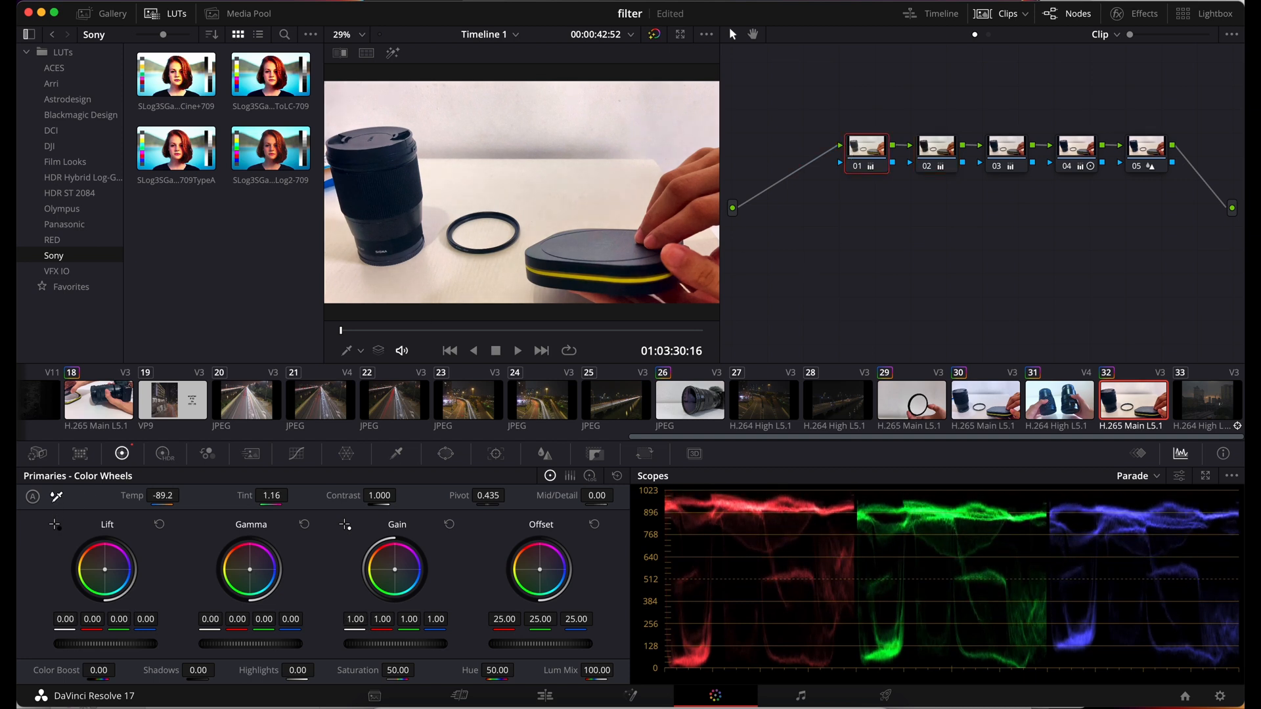
click(375, 287)
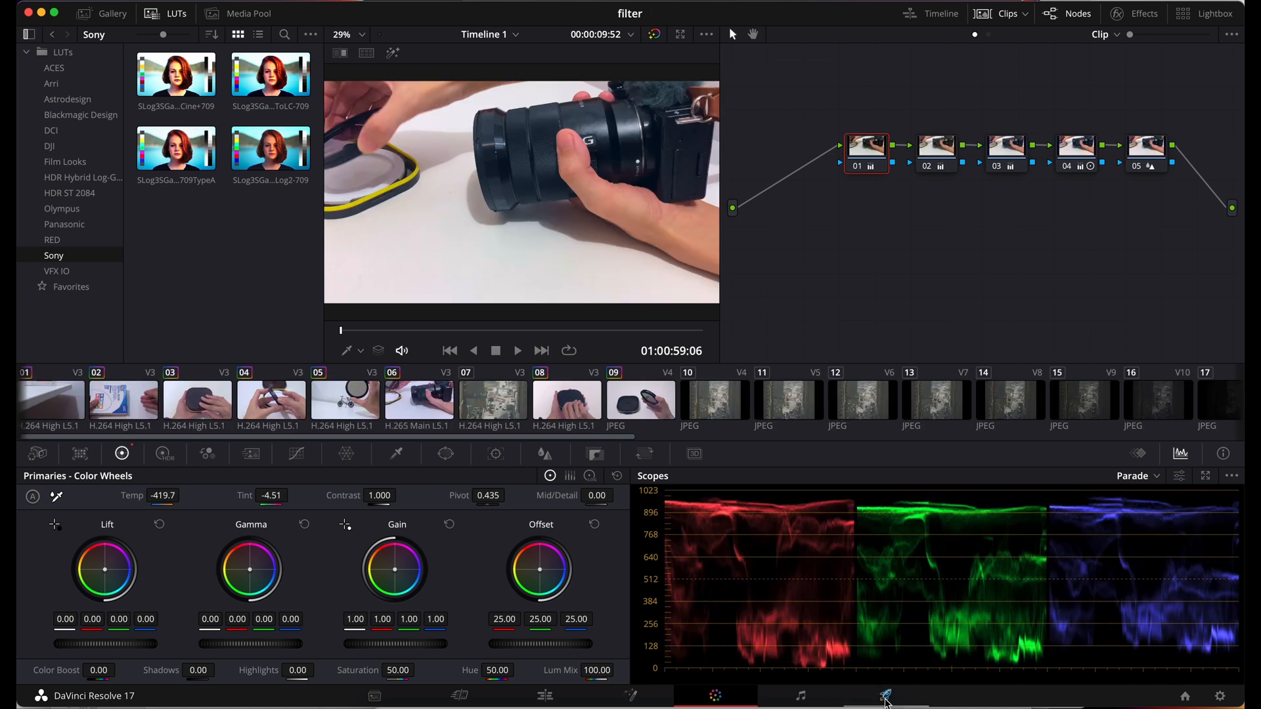
Step: Bring up the Deliver page with the render settings and render queue
click(886, 695)
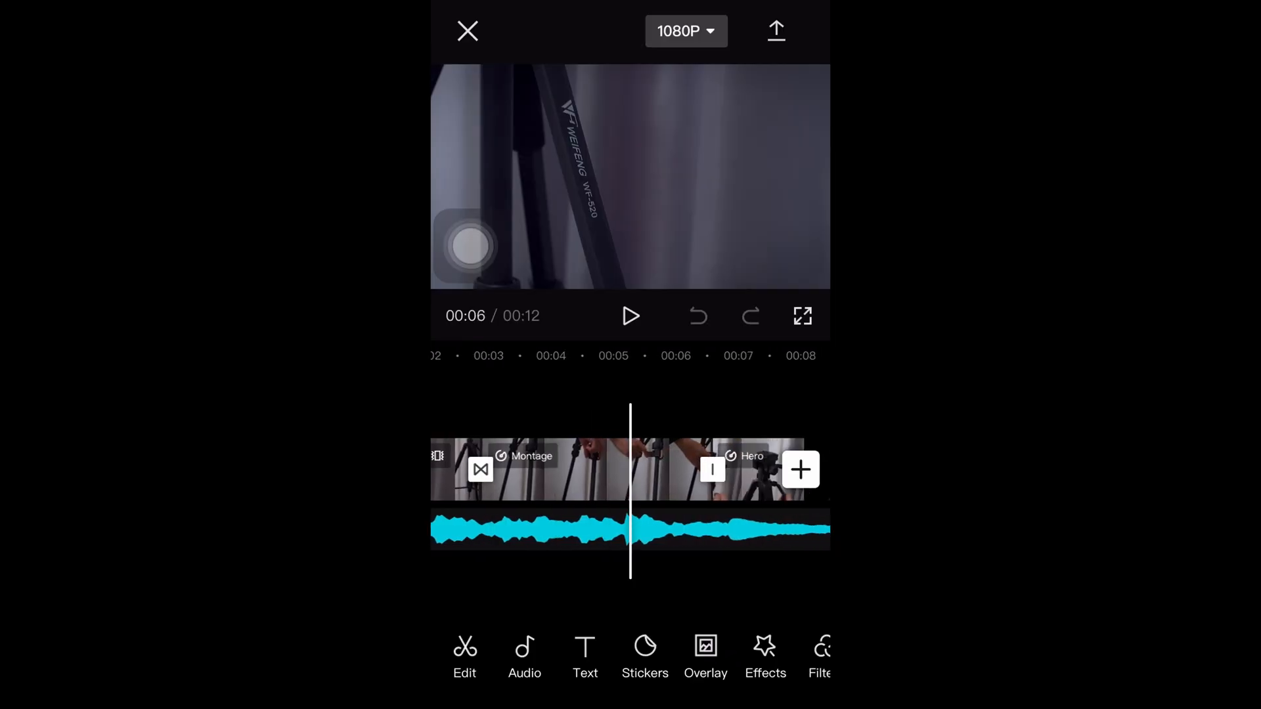
scroll(631, 493, left, 5)
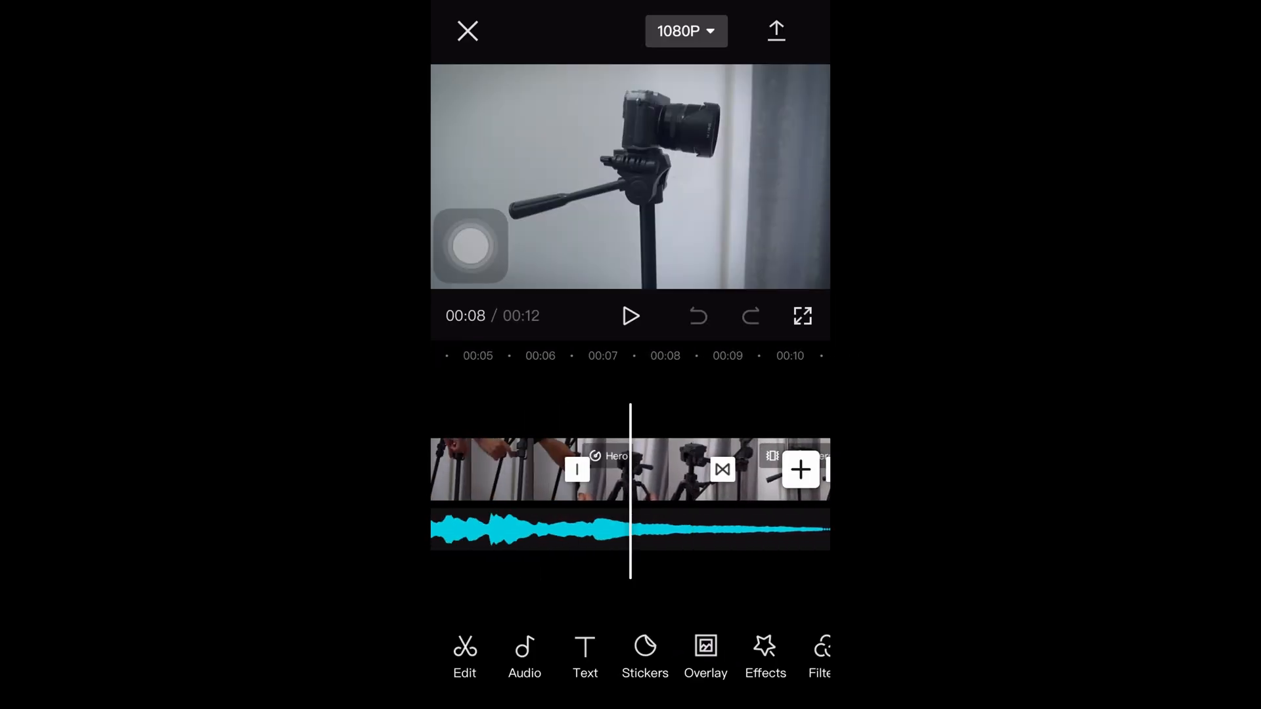
scroll(631, 494, left, 5)
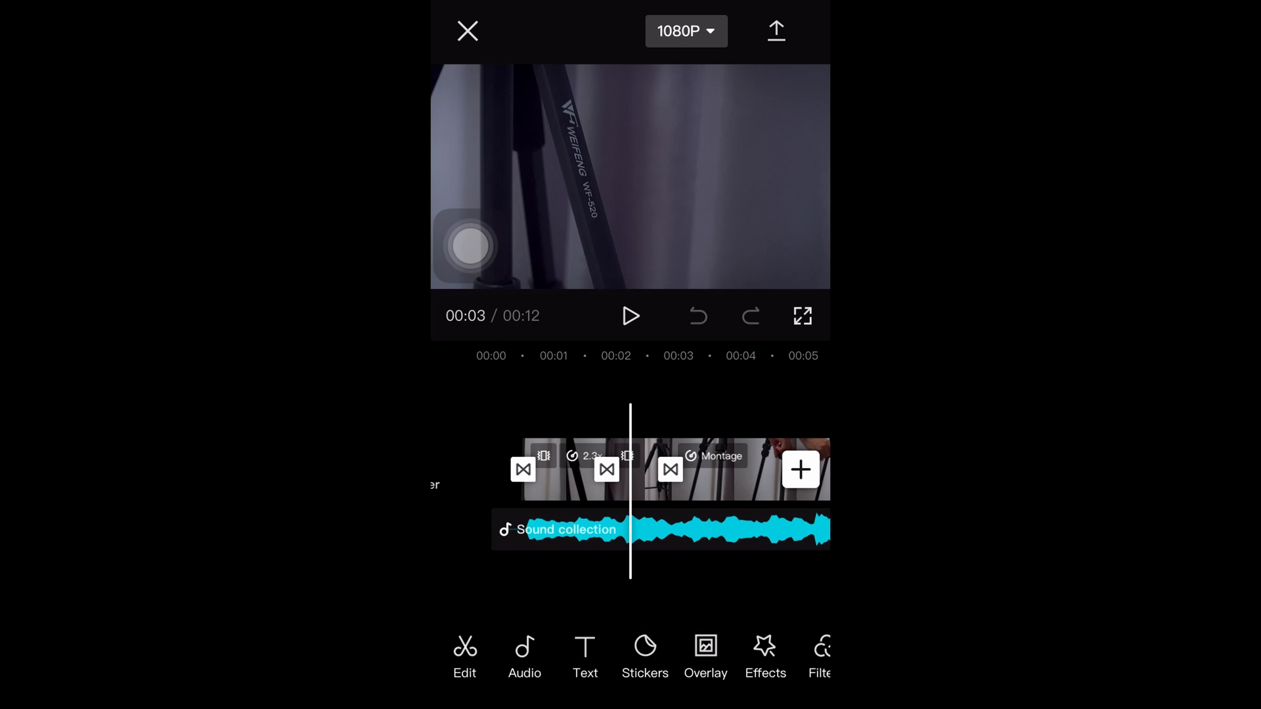
scroll(631, 483, right, 2)
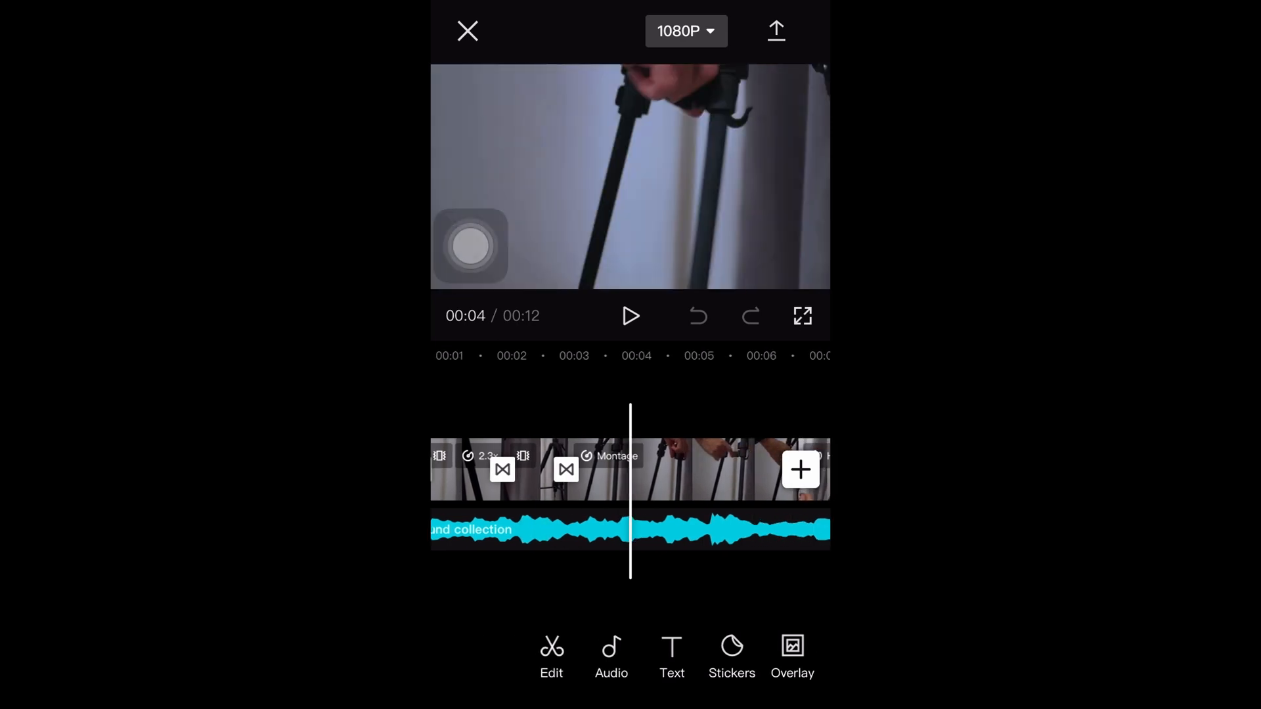
Step: Select the Montage clip and show its Curve speed presets
click(690, 471)
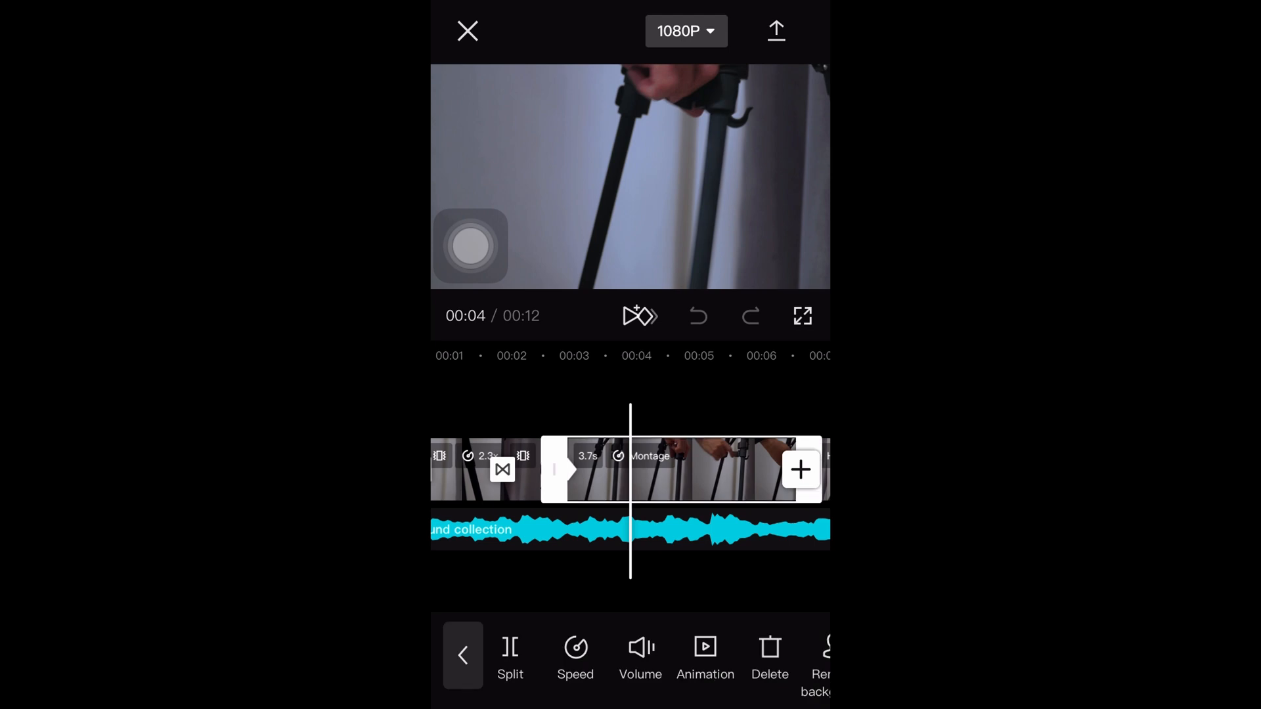
click(576, 655)
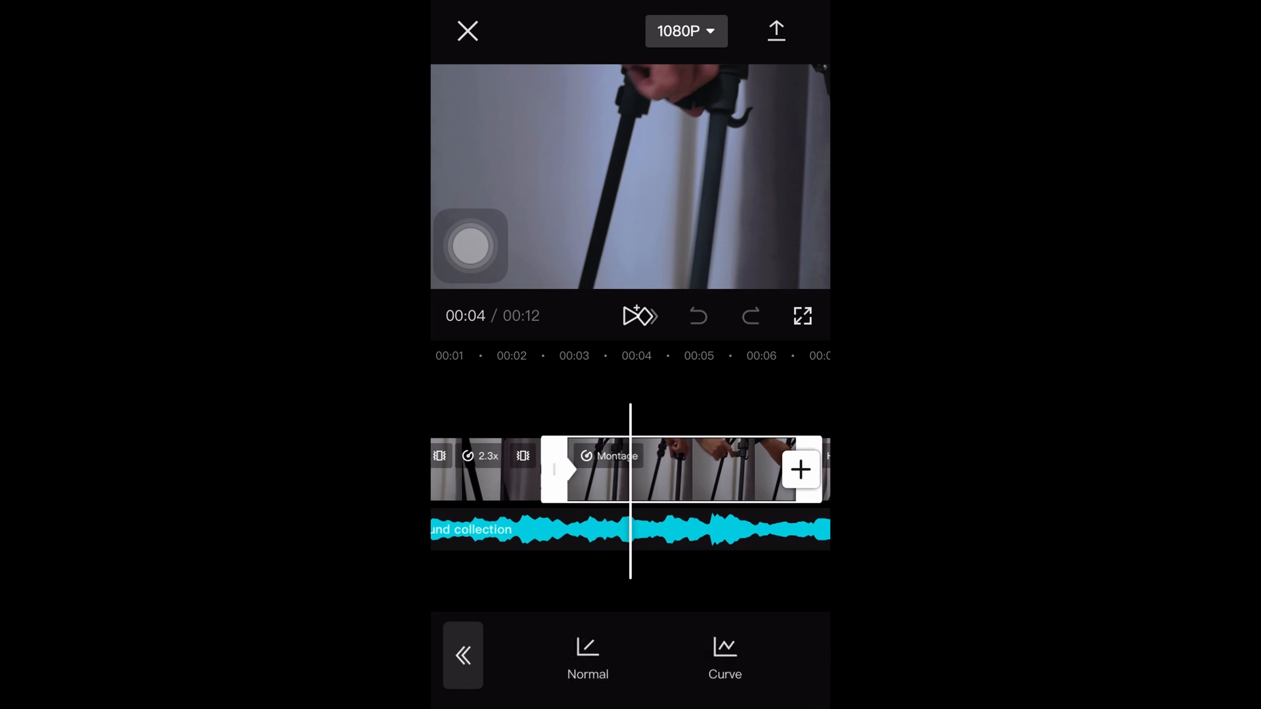
click(725, 655)
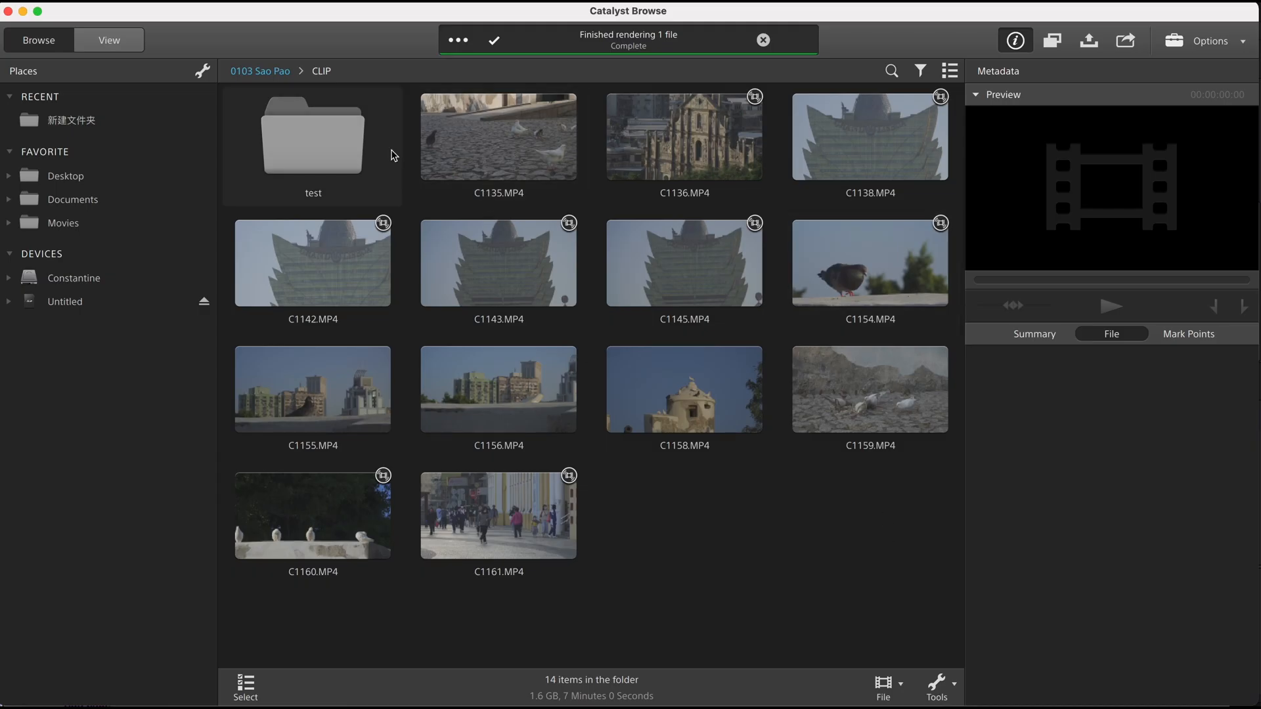
Step: Enter the test folder and select the no still 18mm.MP4 clip to load its preview and metadata
double_click(336, 146)
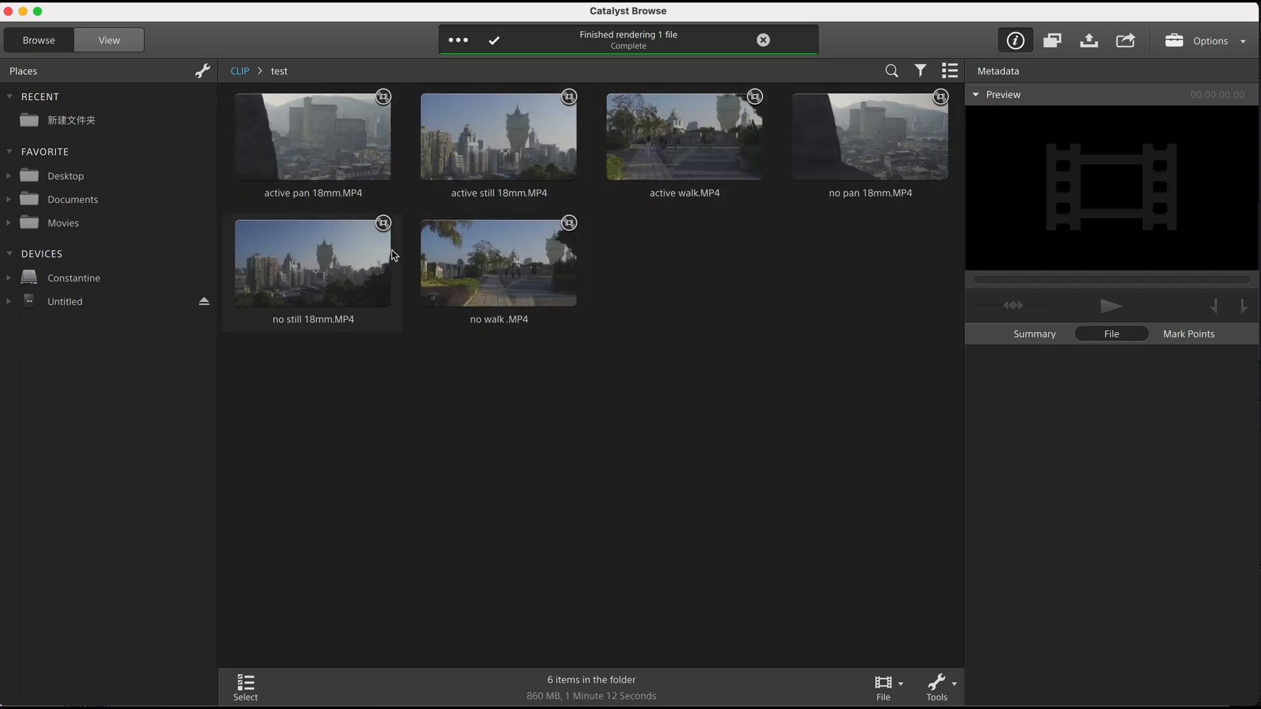
click(314, 276)
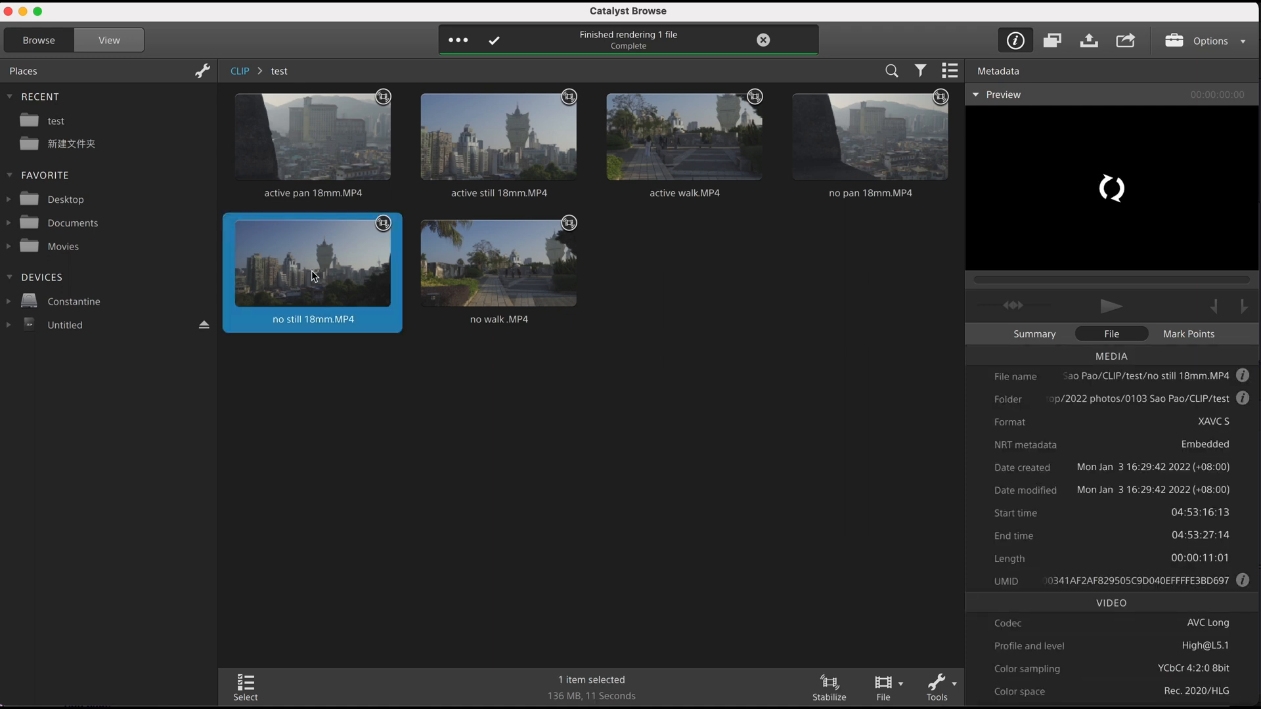
click(771, 526)
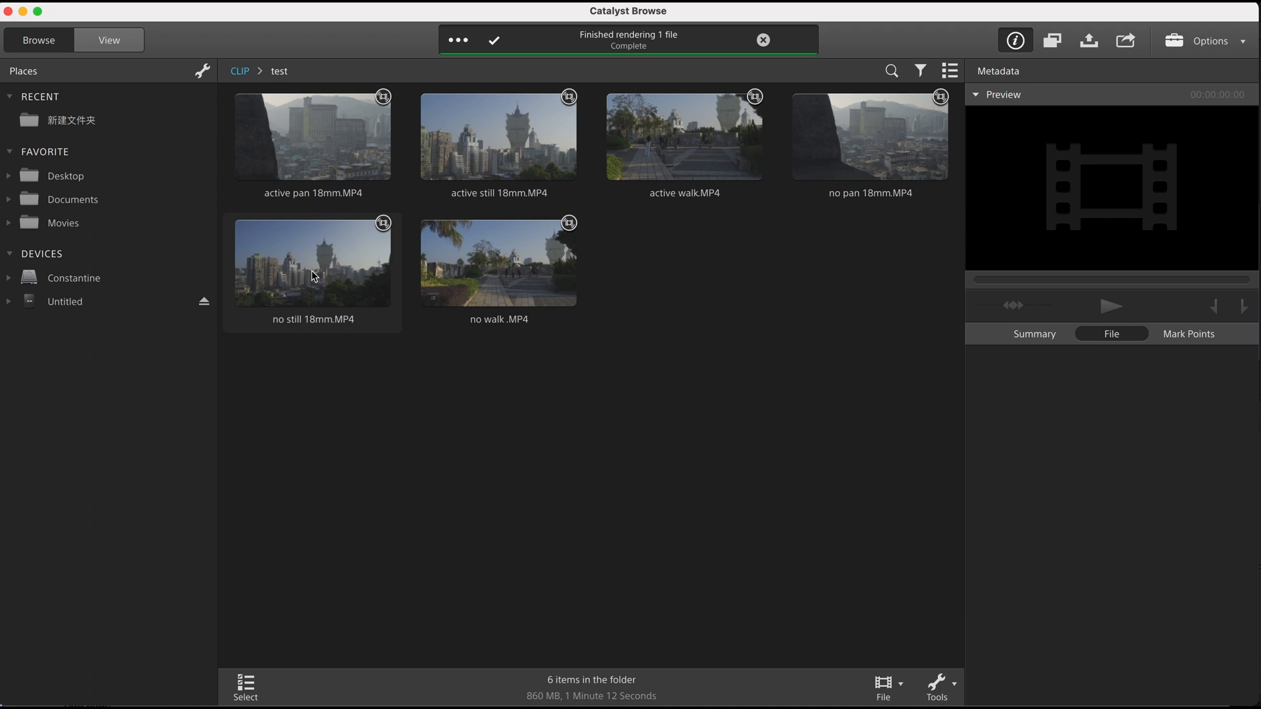
click(313, 277)
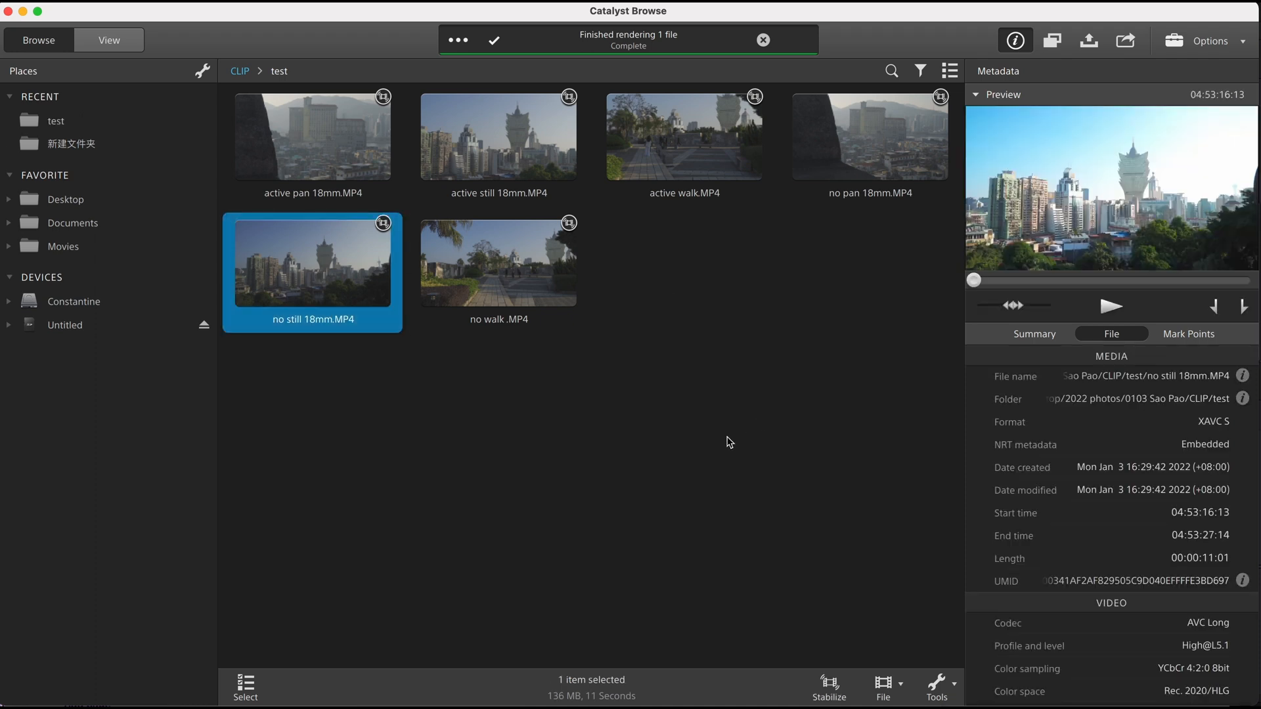
Step: Stabilize the clip, try cropping ratios of 100% and about 90%, and play the side-by-side comparison
click(826, 689)
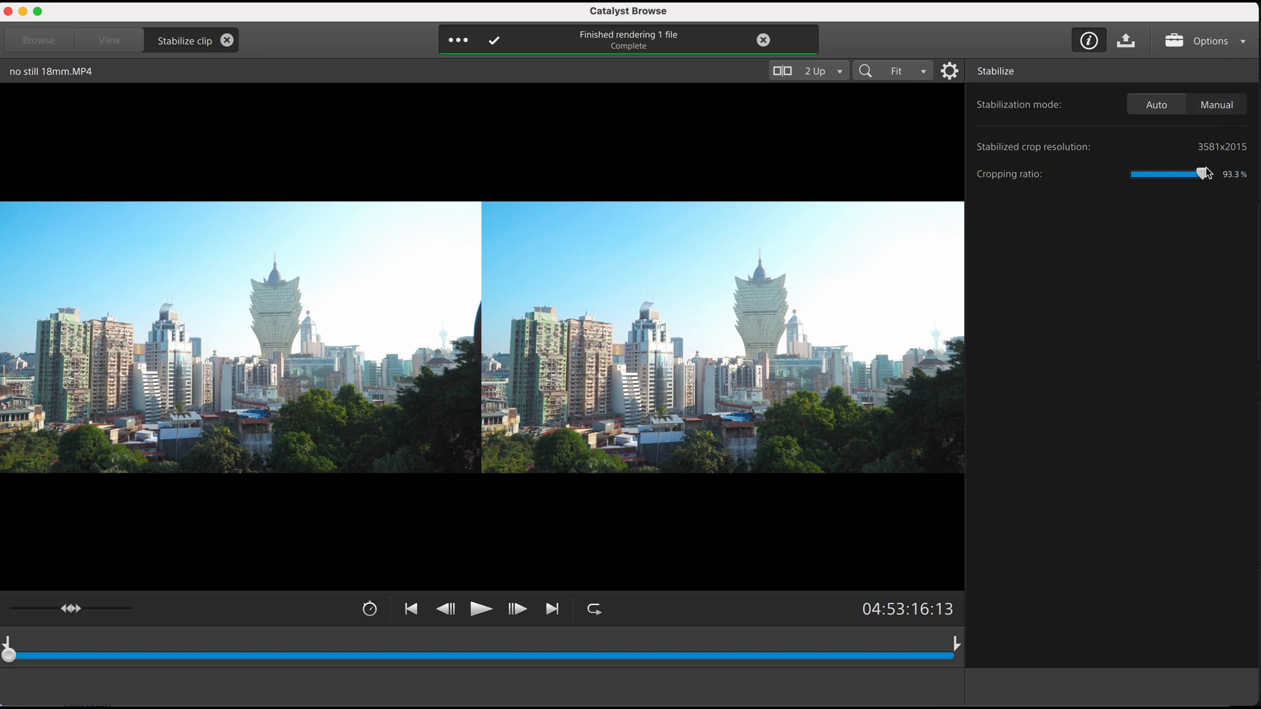
drag(1206, 177, 1249, 181)
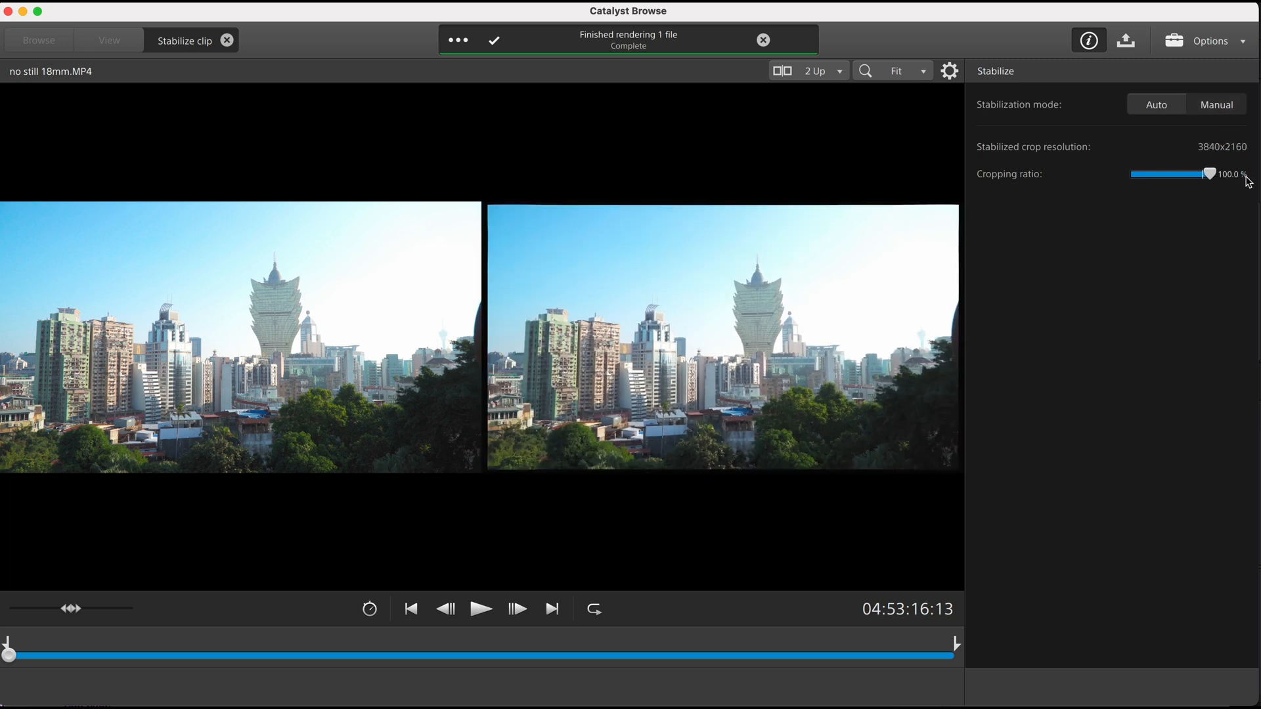
drag(1210, 174, 1200, 174)
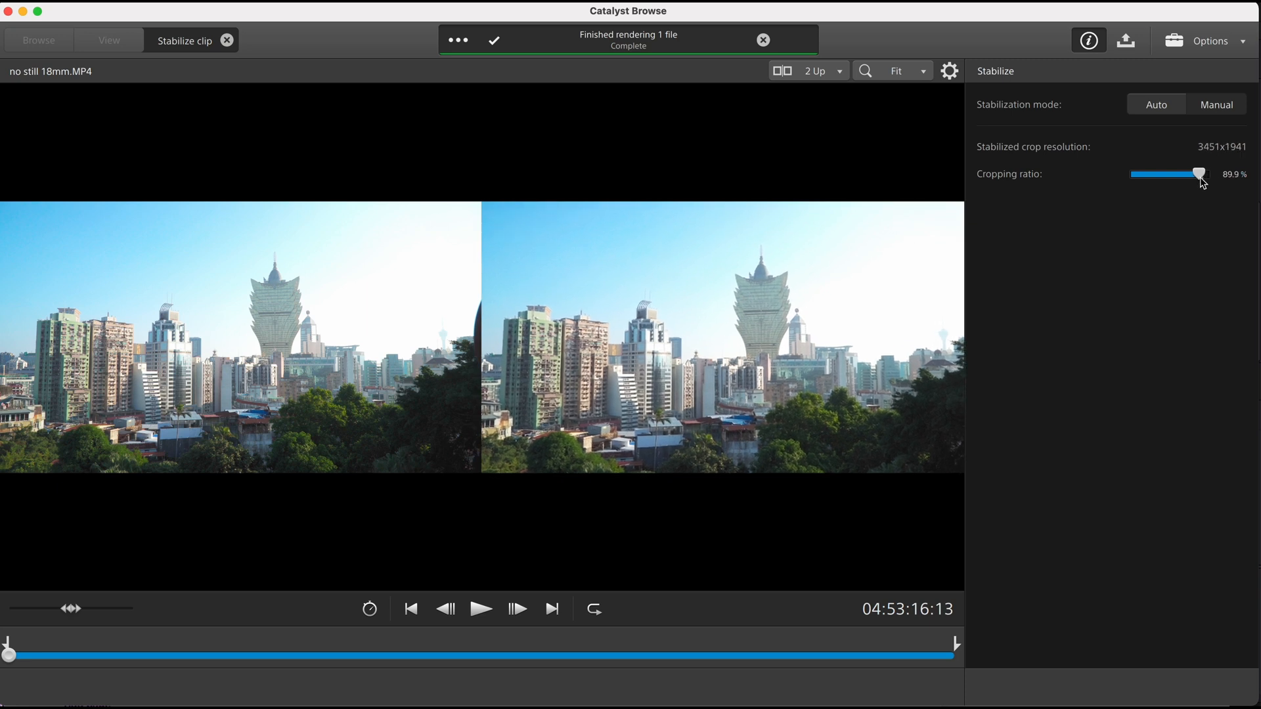
click(480, 609)
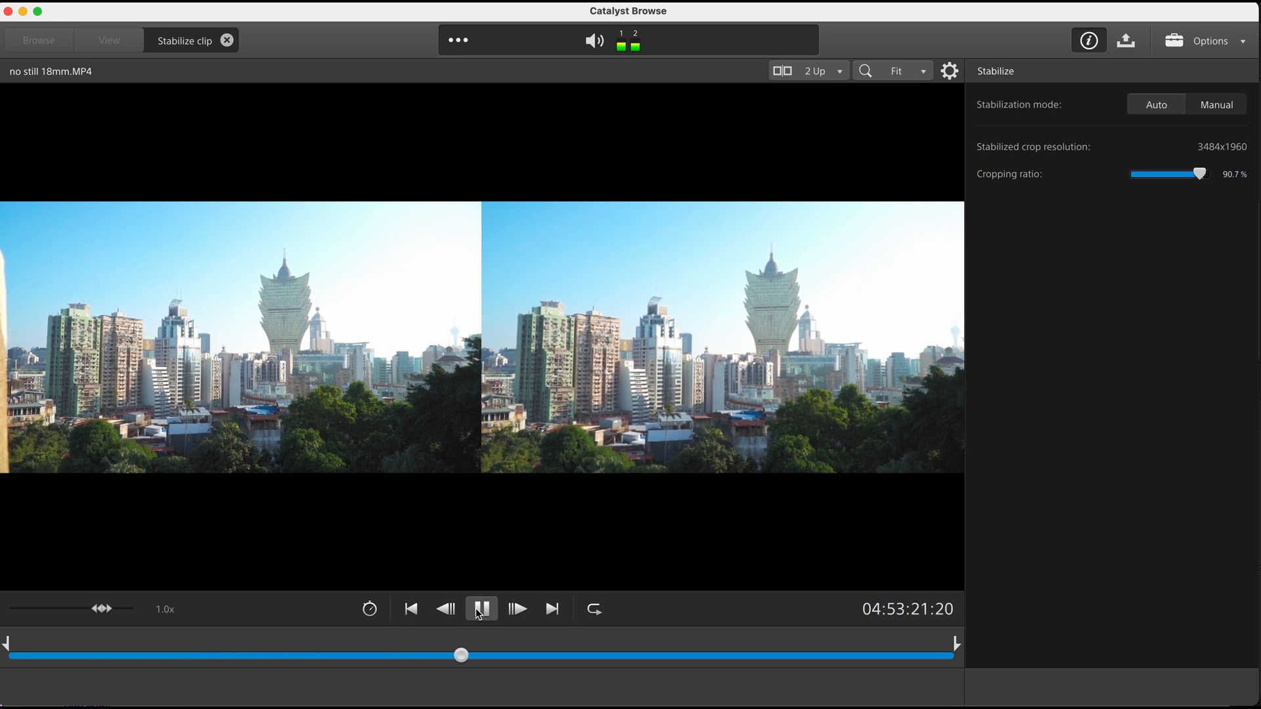
click(480, 612)
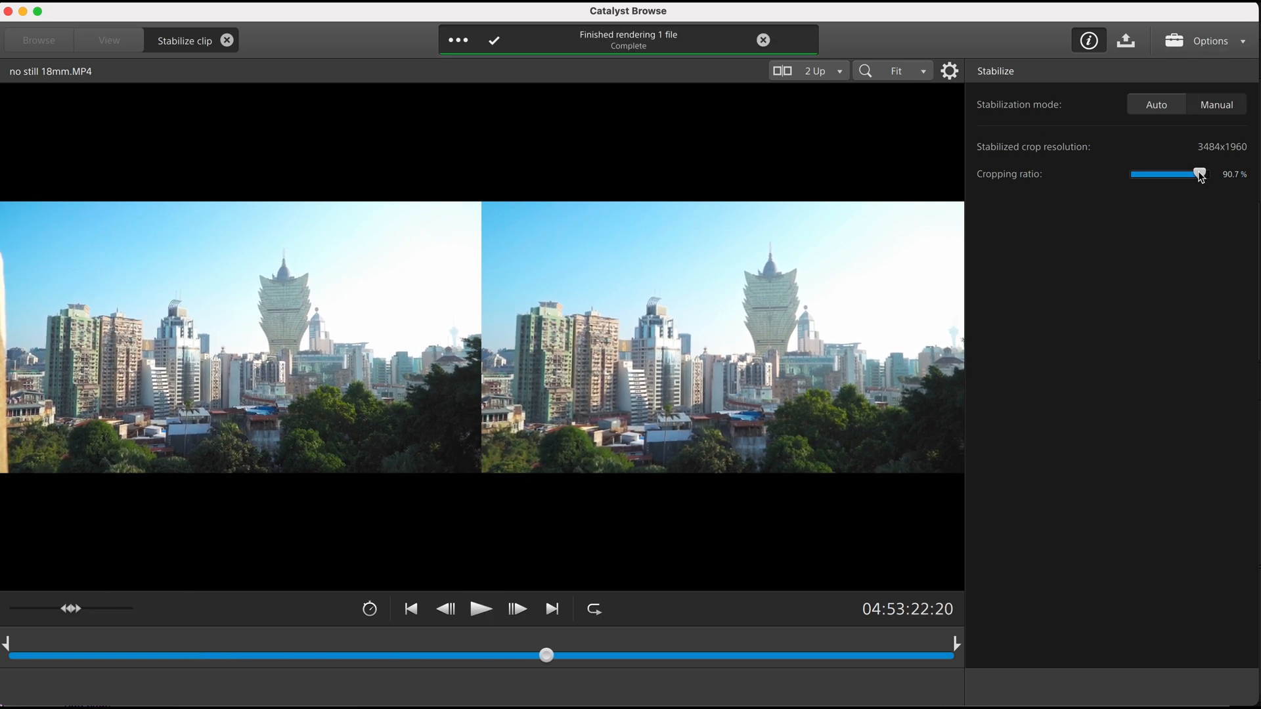
Step: Reduce the cropping ratio to 69.1%, check playback, and bring up the export settings
drag(1201, 176, 1177, 180)
click(479, 610)
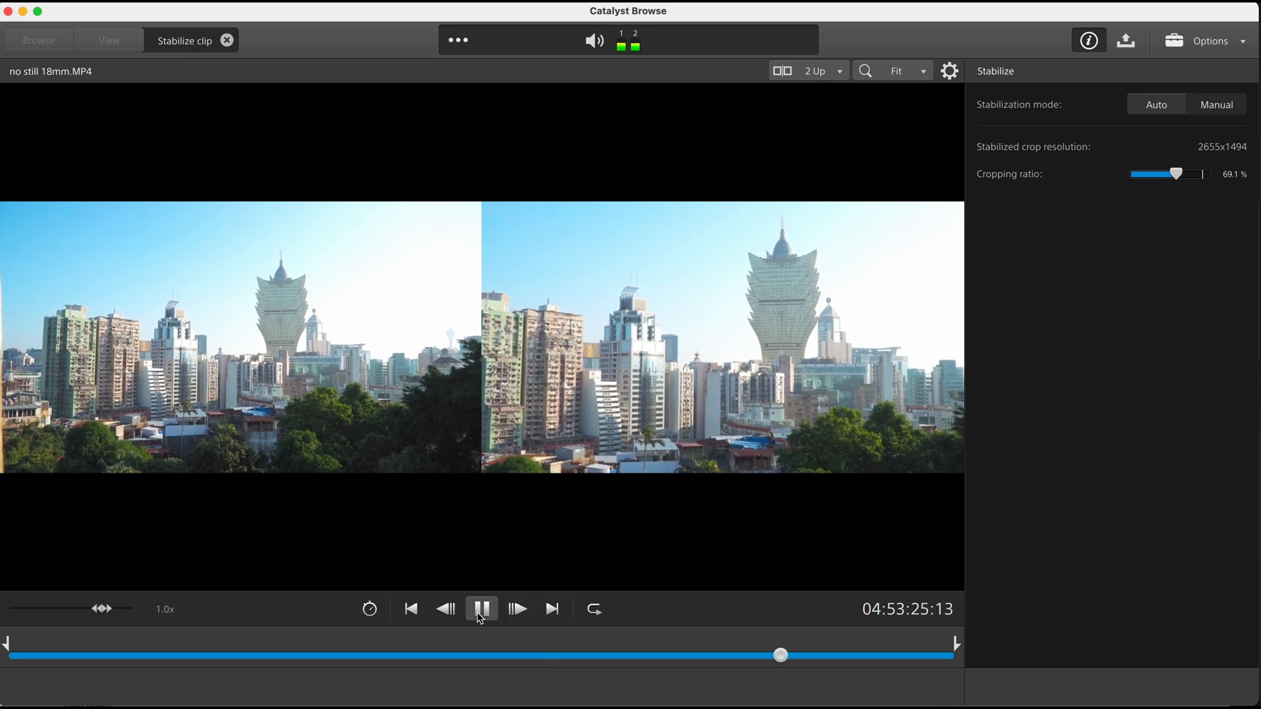
click(477, 612)
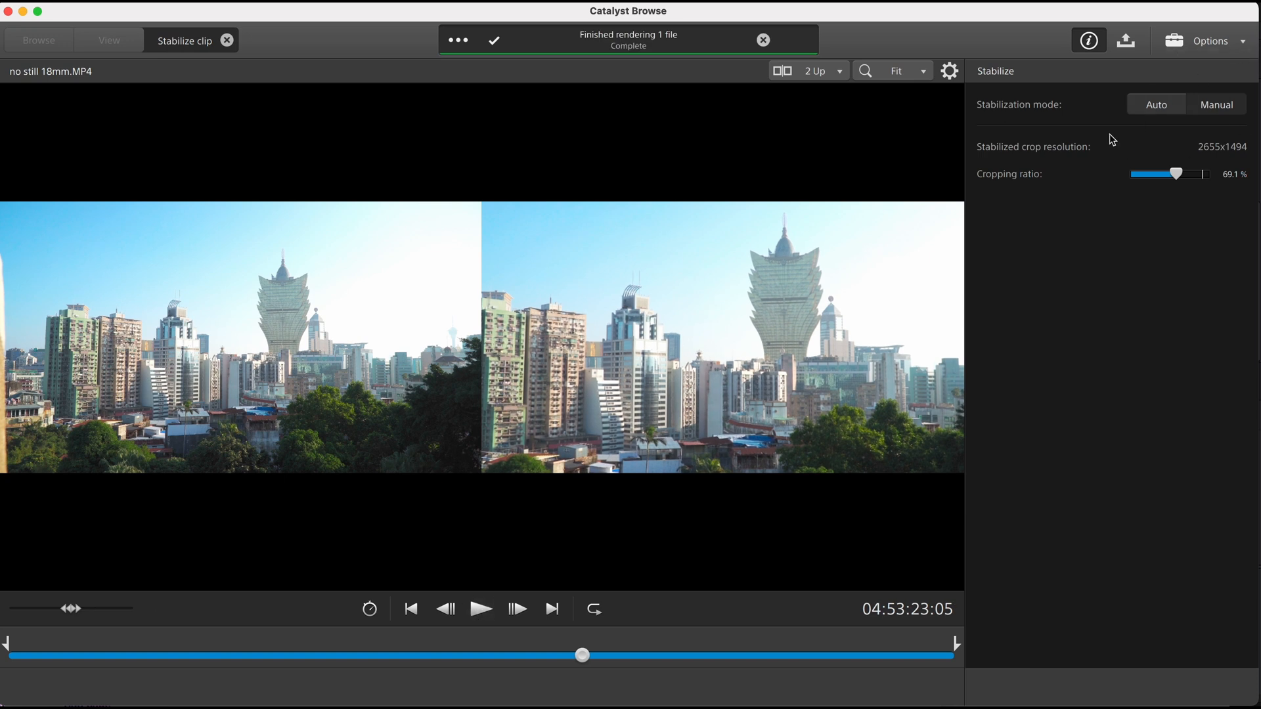
click(1126, 40)
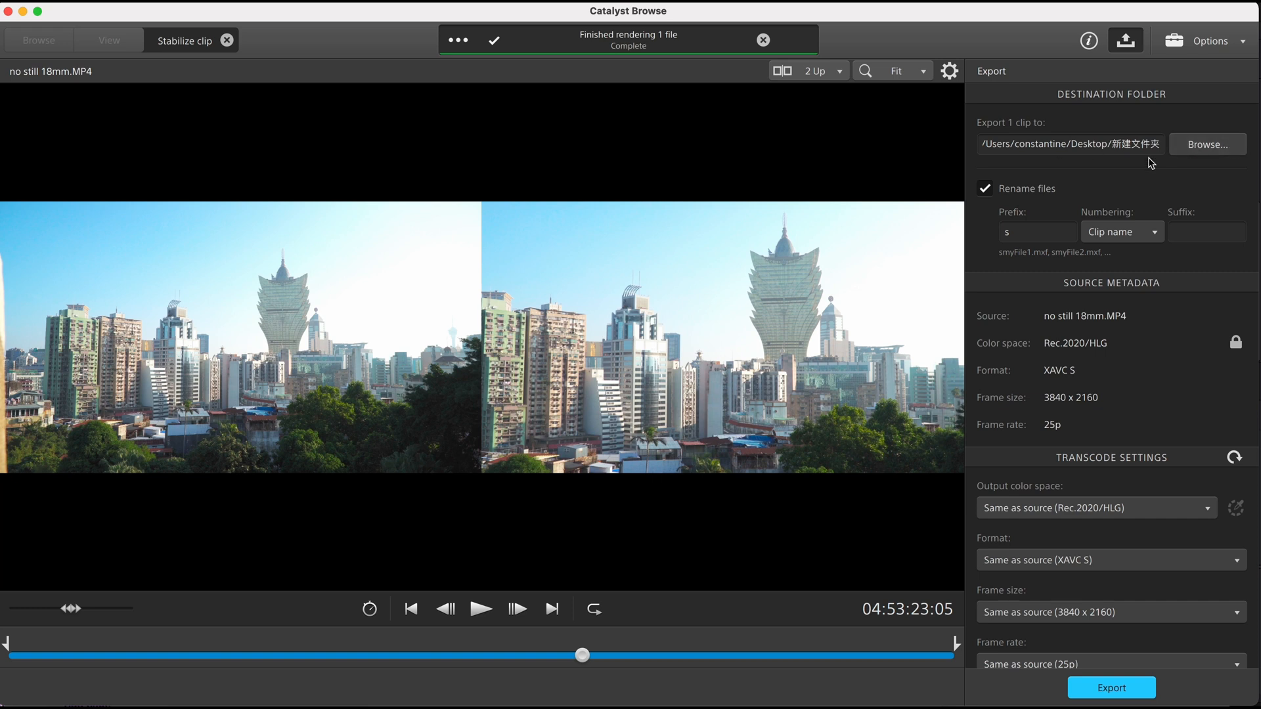
Step: Set the export destination to the Desktop folder
click(1198, 148)
click(192, 248)
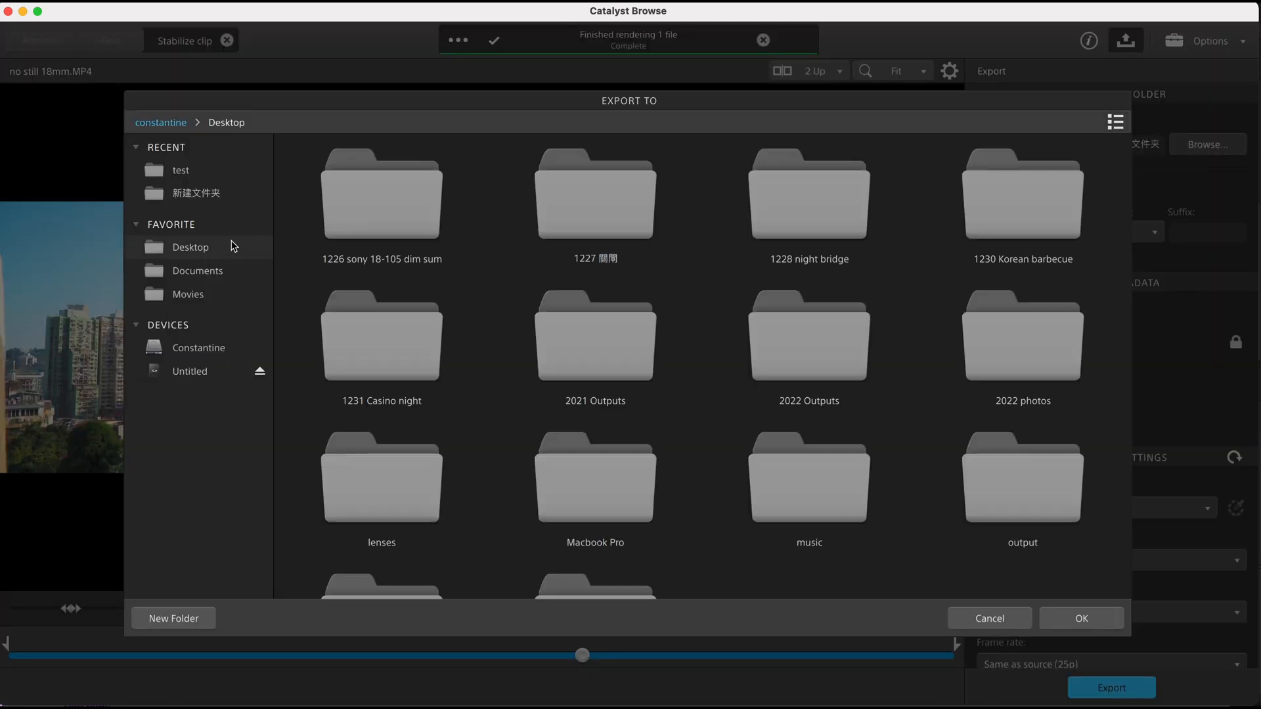
click(1076, 620)
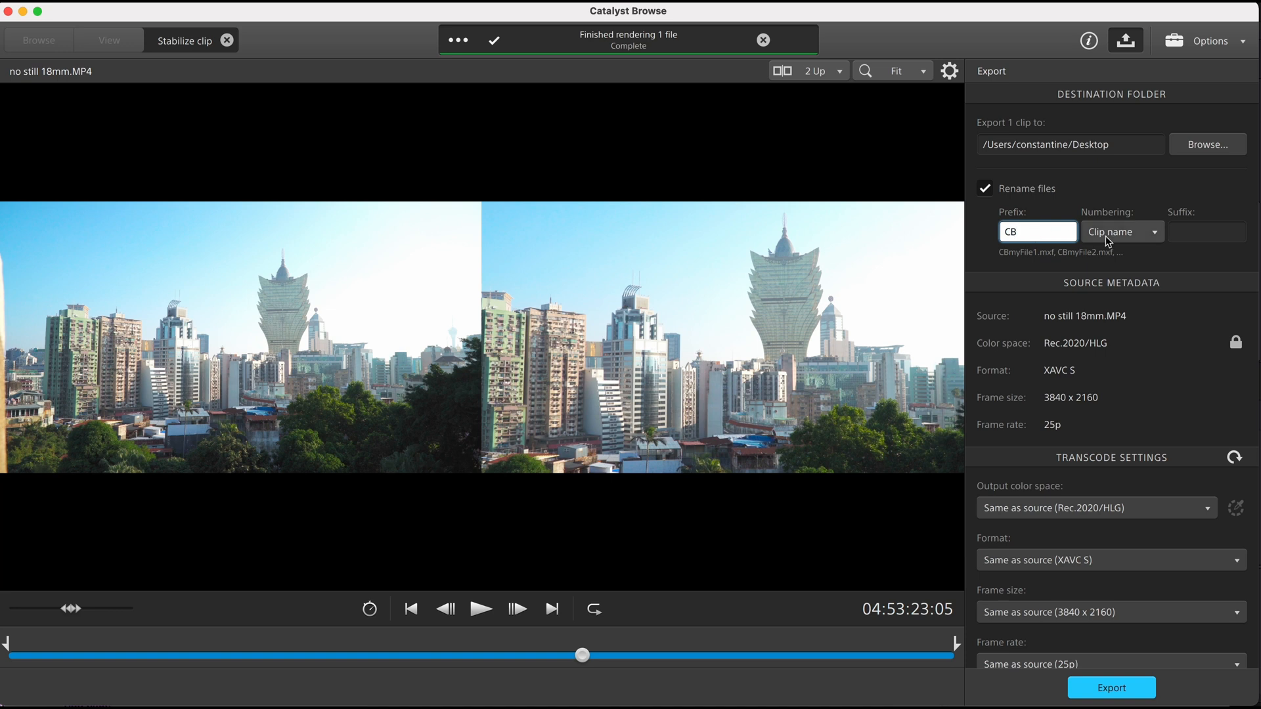
scroll(1119, 313, down, 3)
scroll(1116, 320, down, 1)
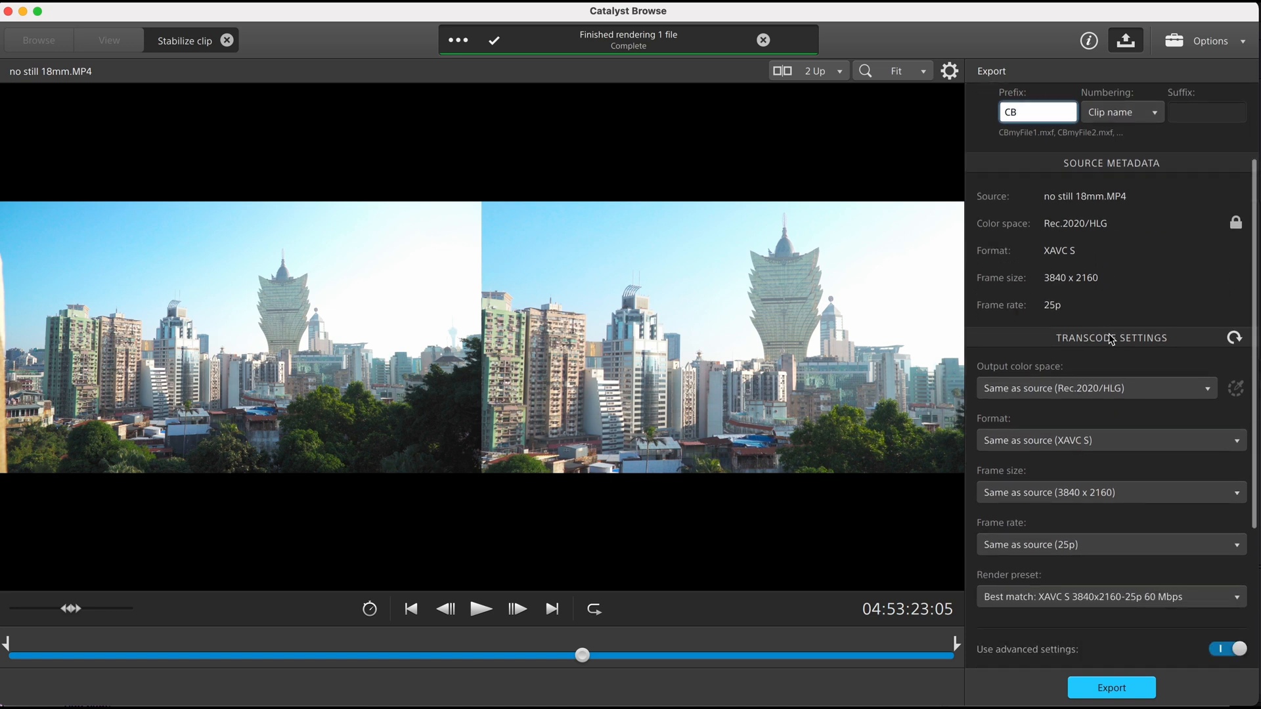
scroll(1114, 330, down, 2)
scroll(1110, 338, down, 3)
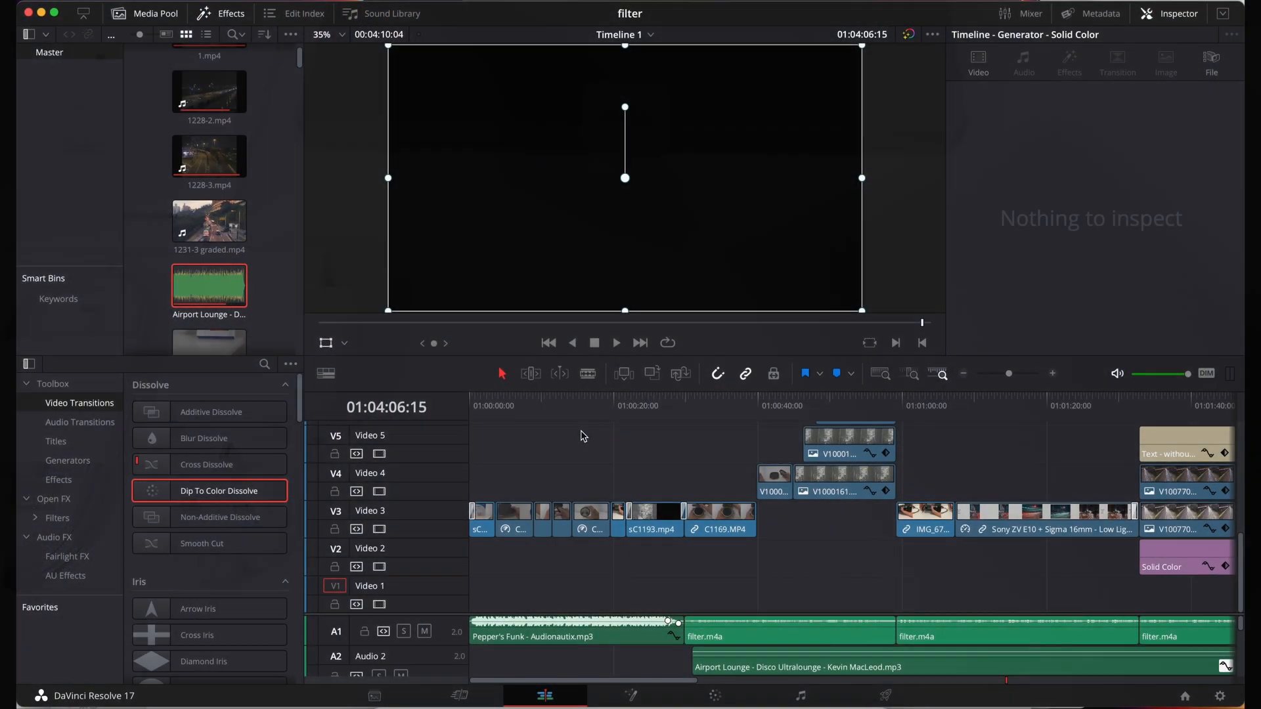
Step: Return the playhead to 01:00:00:00 at the timeline start
drag(499, 405, 451, 410)
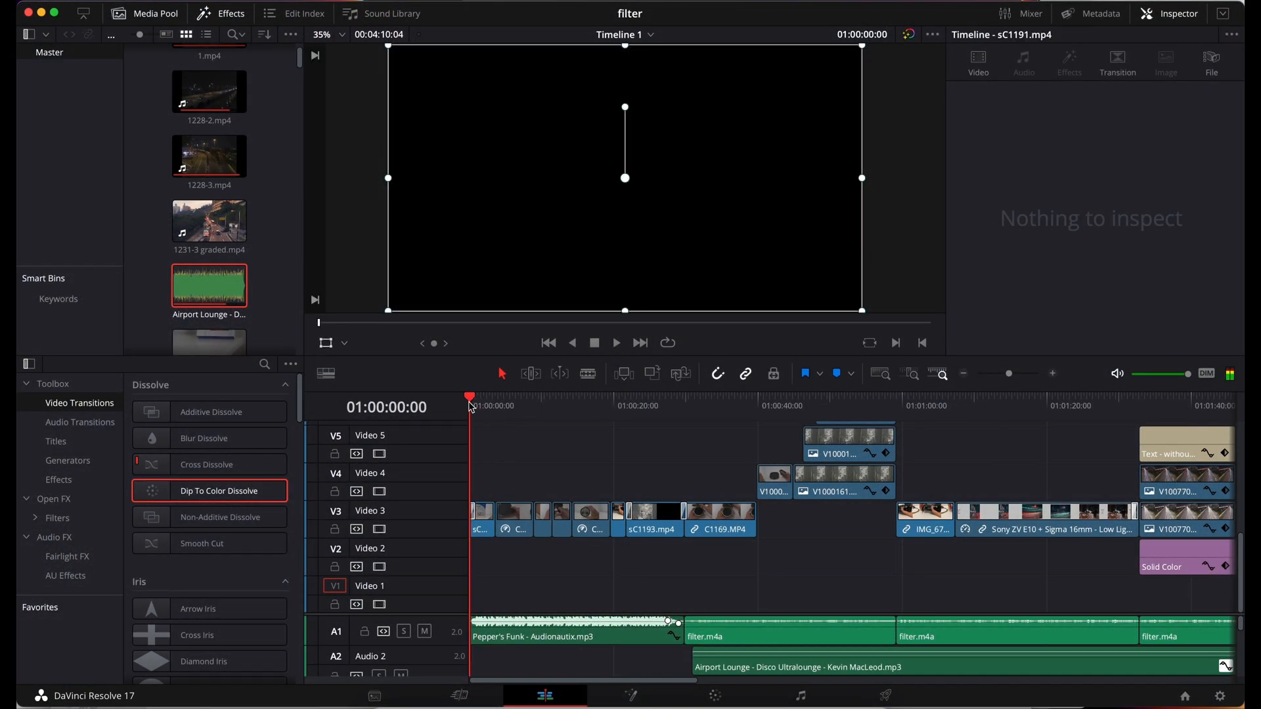